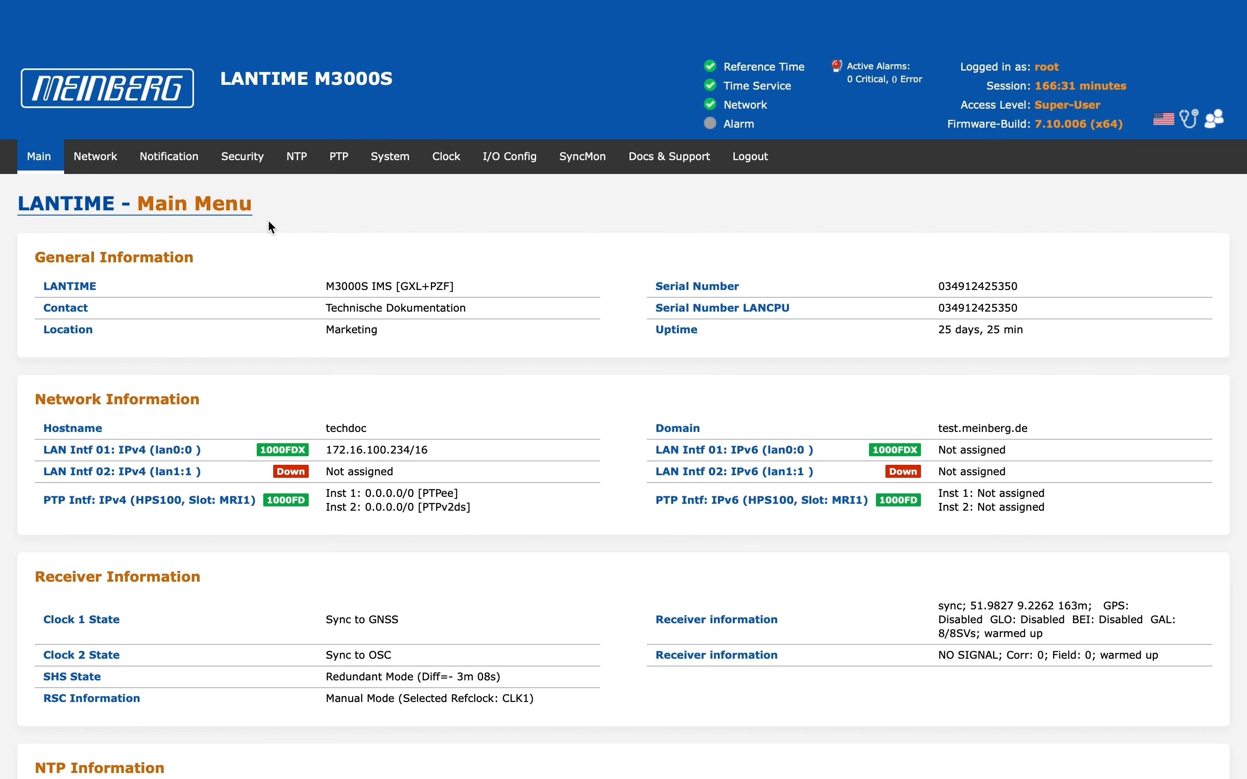
# - In the external syslog server notification settings, set the minimum log level for Syslog Address 1 to Warning
pyautogui.click(192, 172)
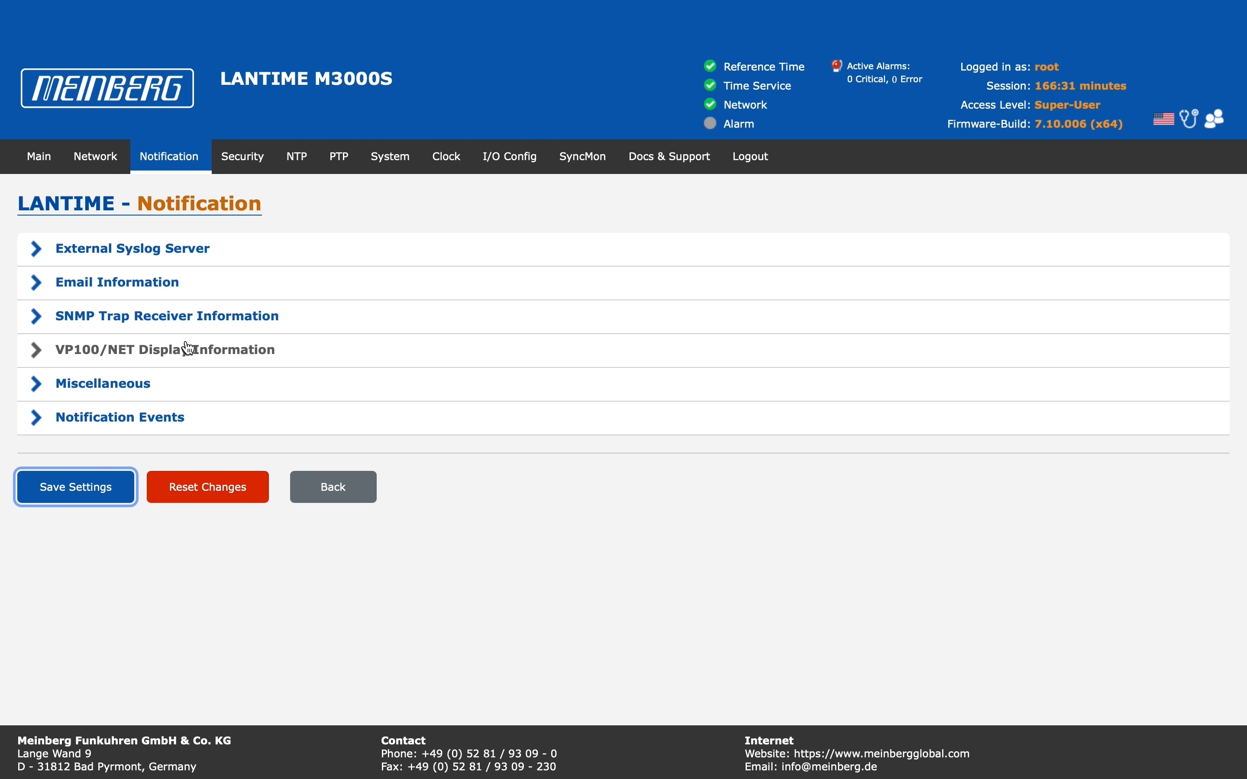
pyautogui.click(203, 254)
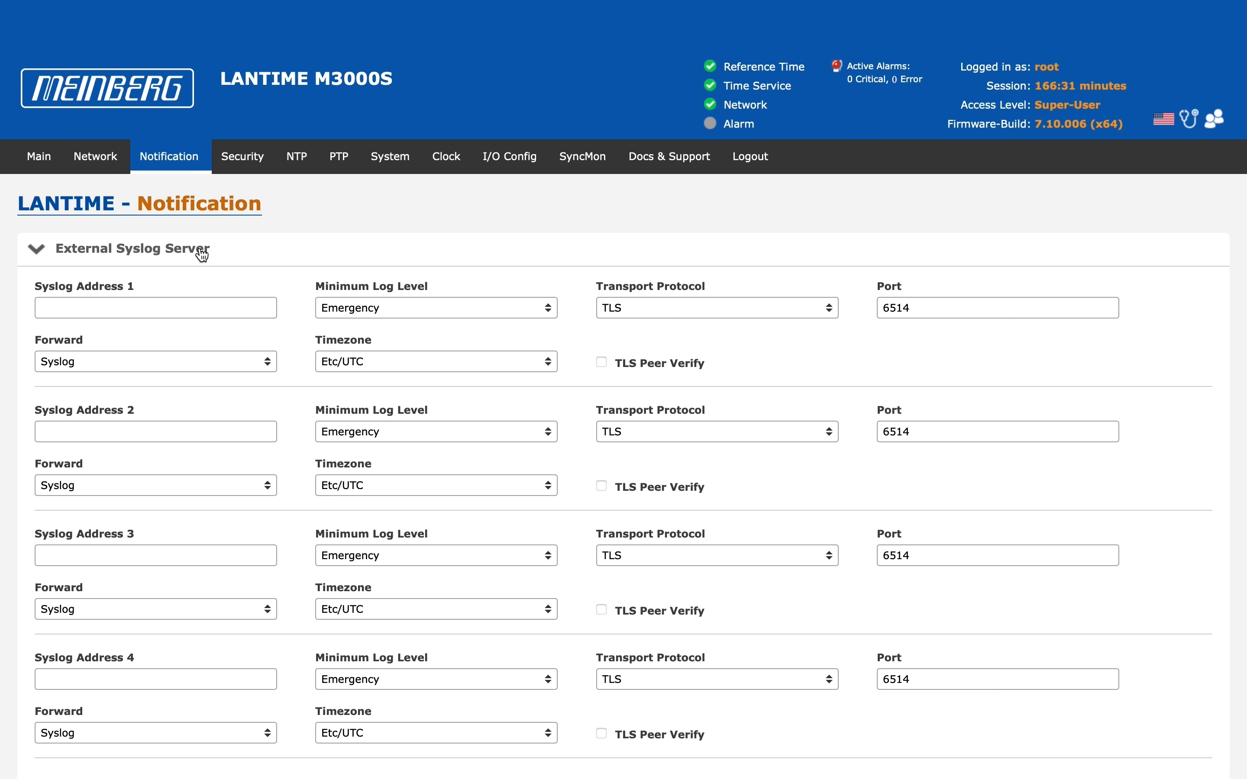
pyautogui.scroll(-1, 203, 255)
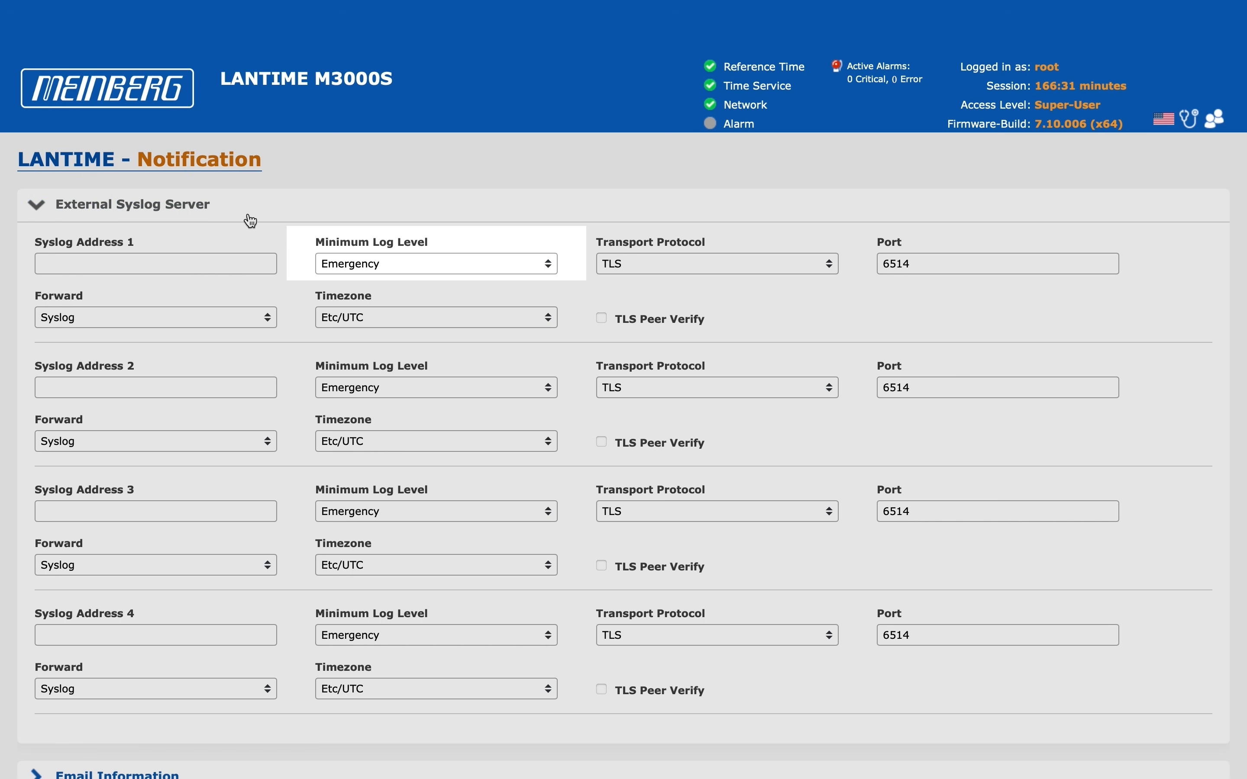
pyautogui.click(325, 265)
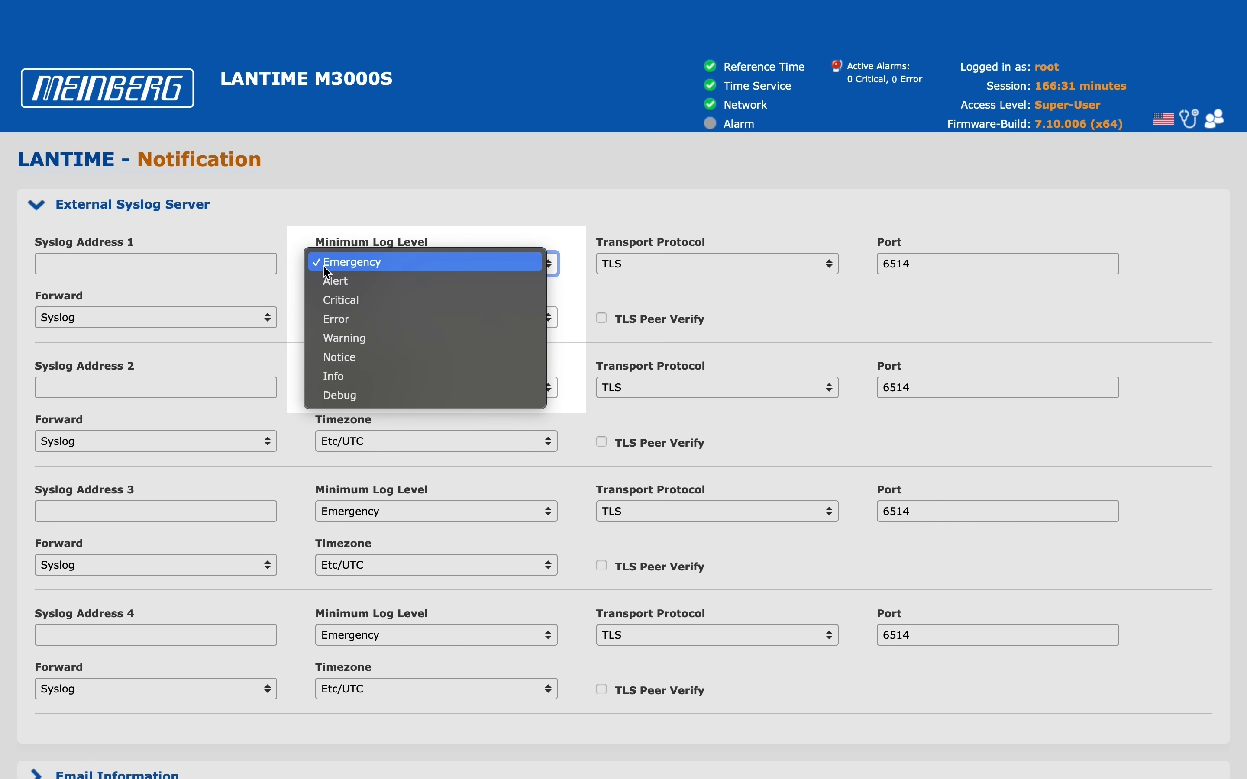
pyautogui.click(317, 339)
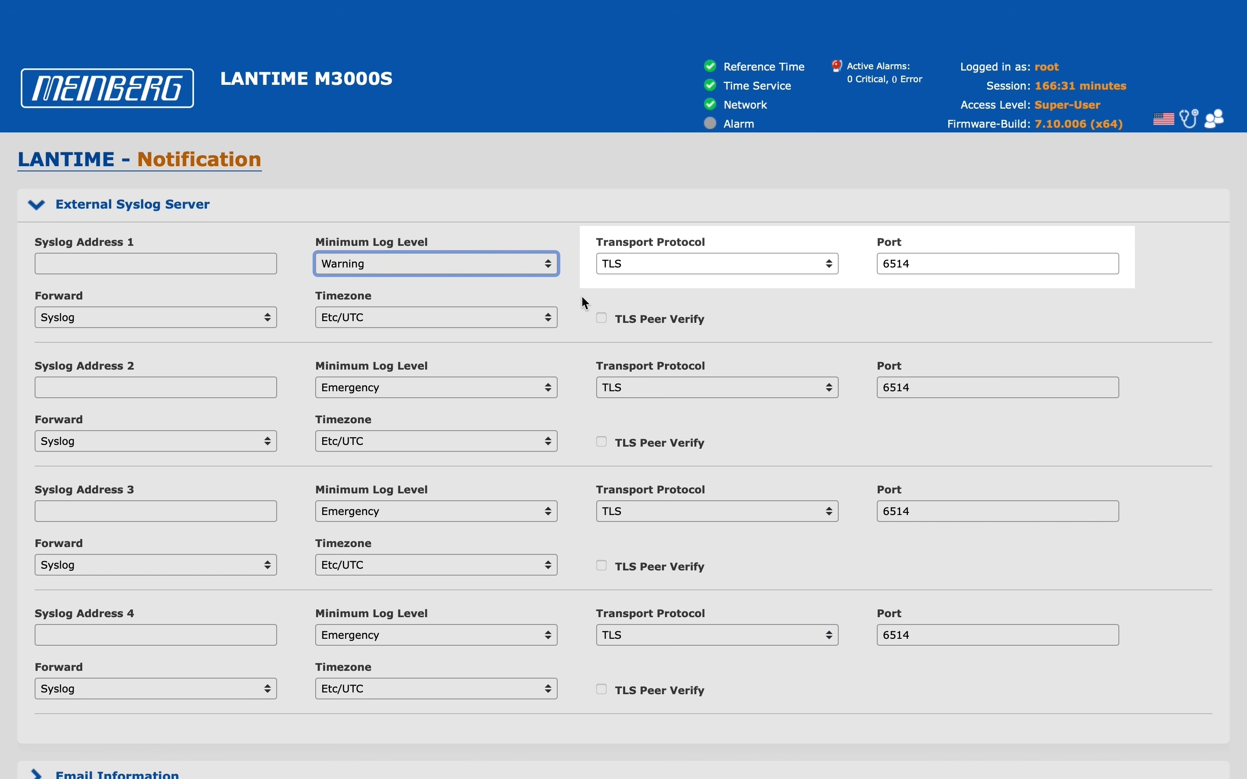
# - Set the first syslog server's transport protocol to UDP, with Syslog as the forward type and Etc/UTC as the timezone
pyautogui.click(607, 272)
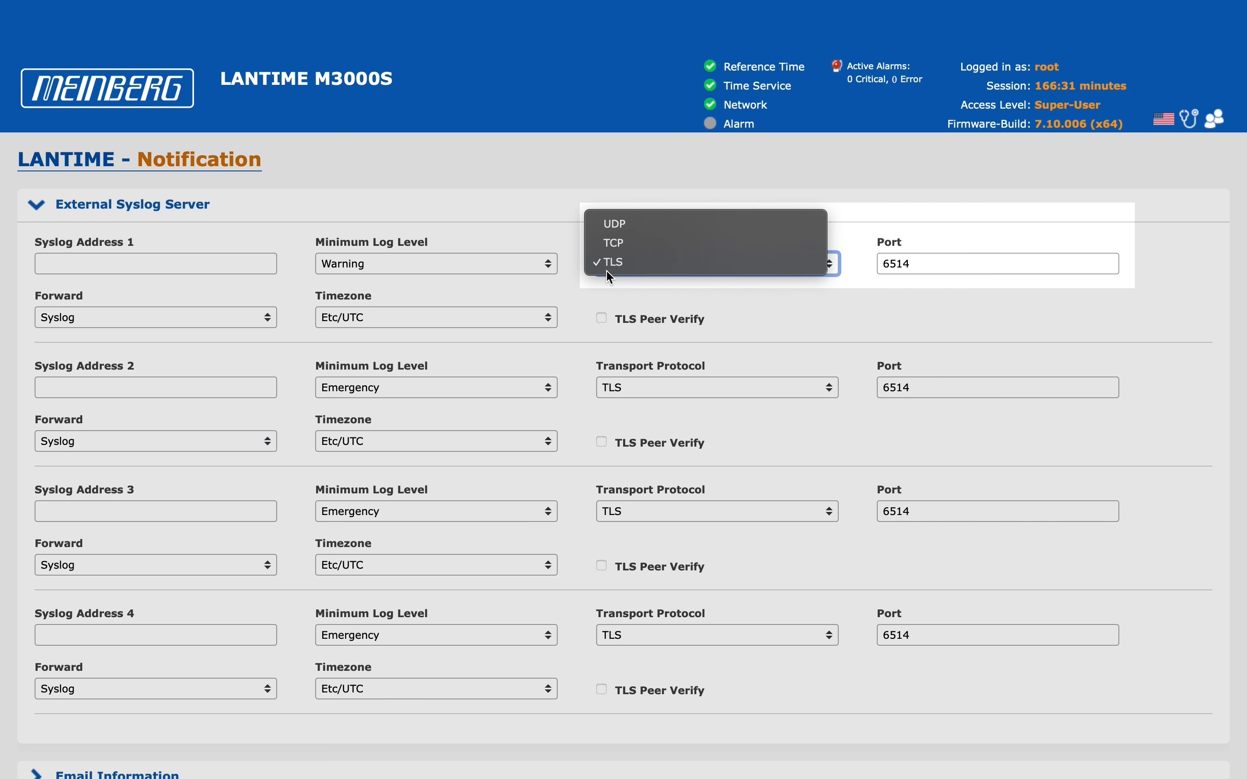
pyautogui.click(621, 230)
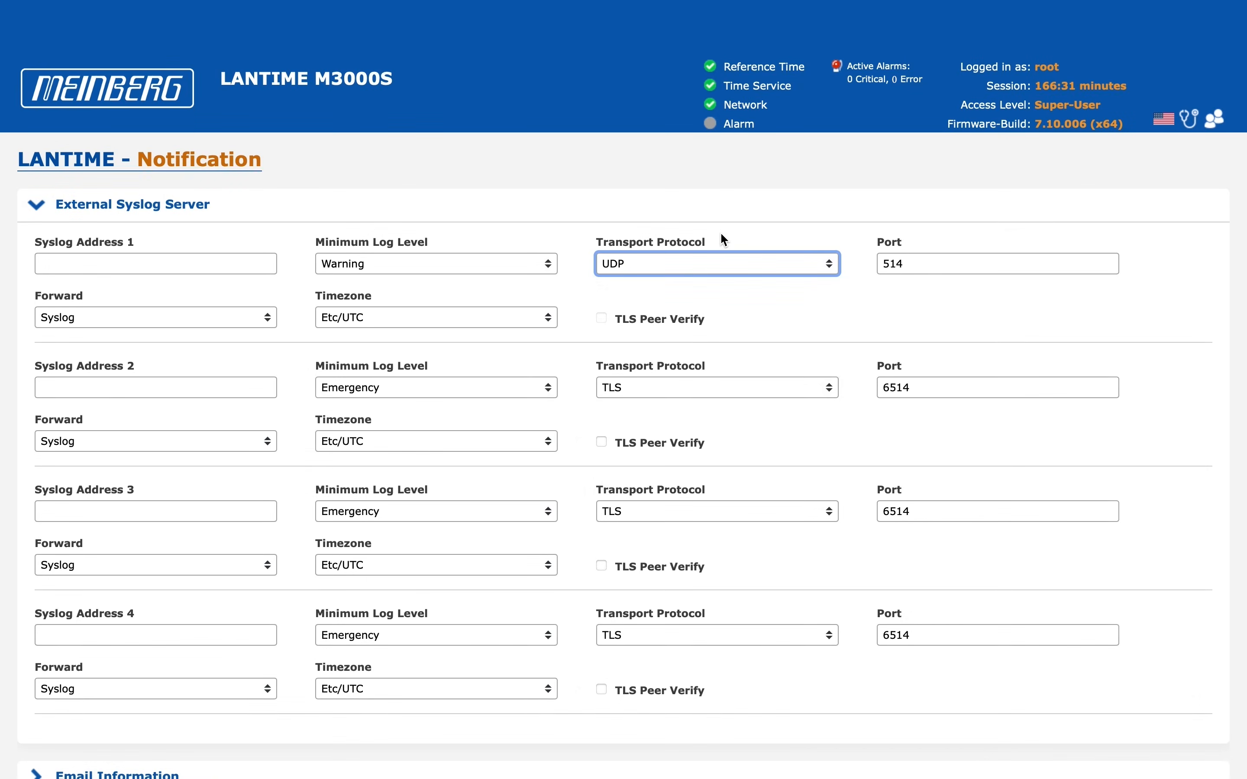
pyautogui.click(198, 318)
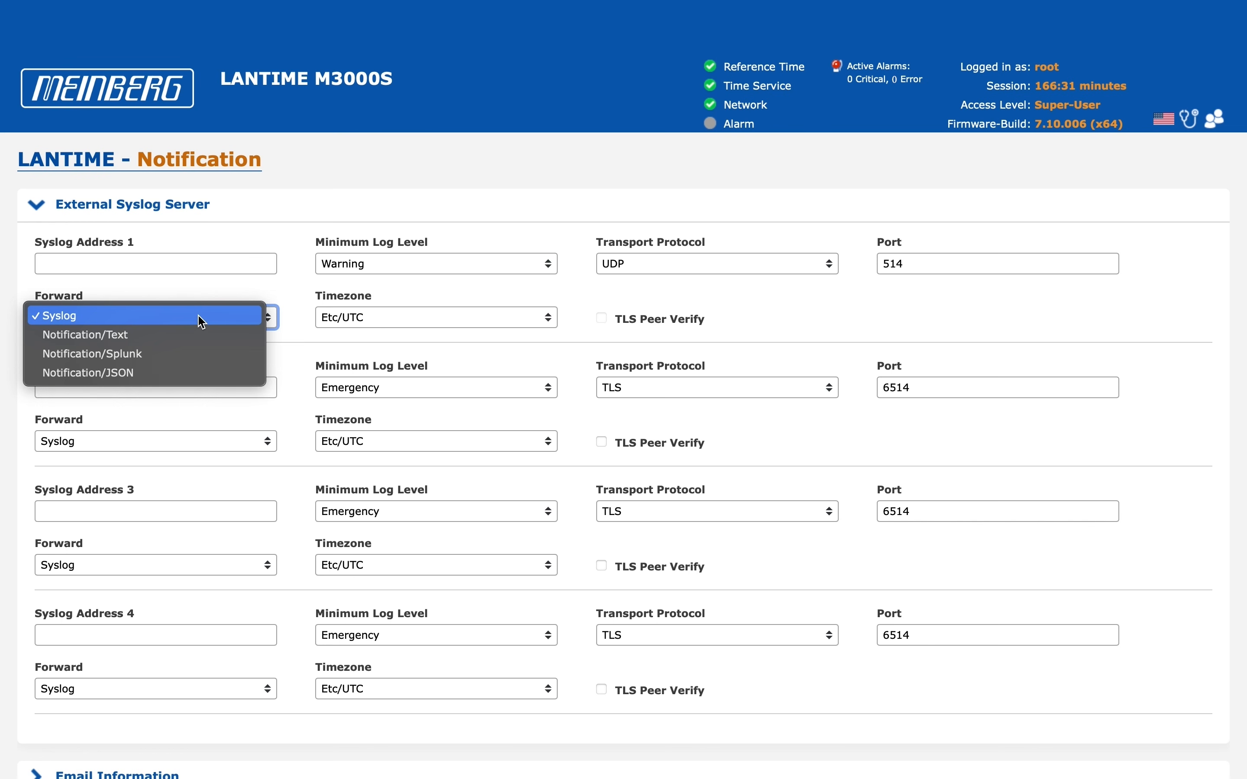
pyautogui.click(201, 317)
pyautogui.click(350, 316)
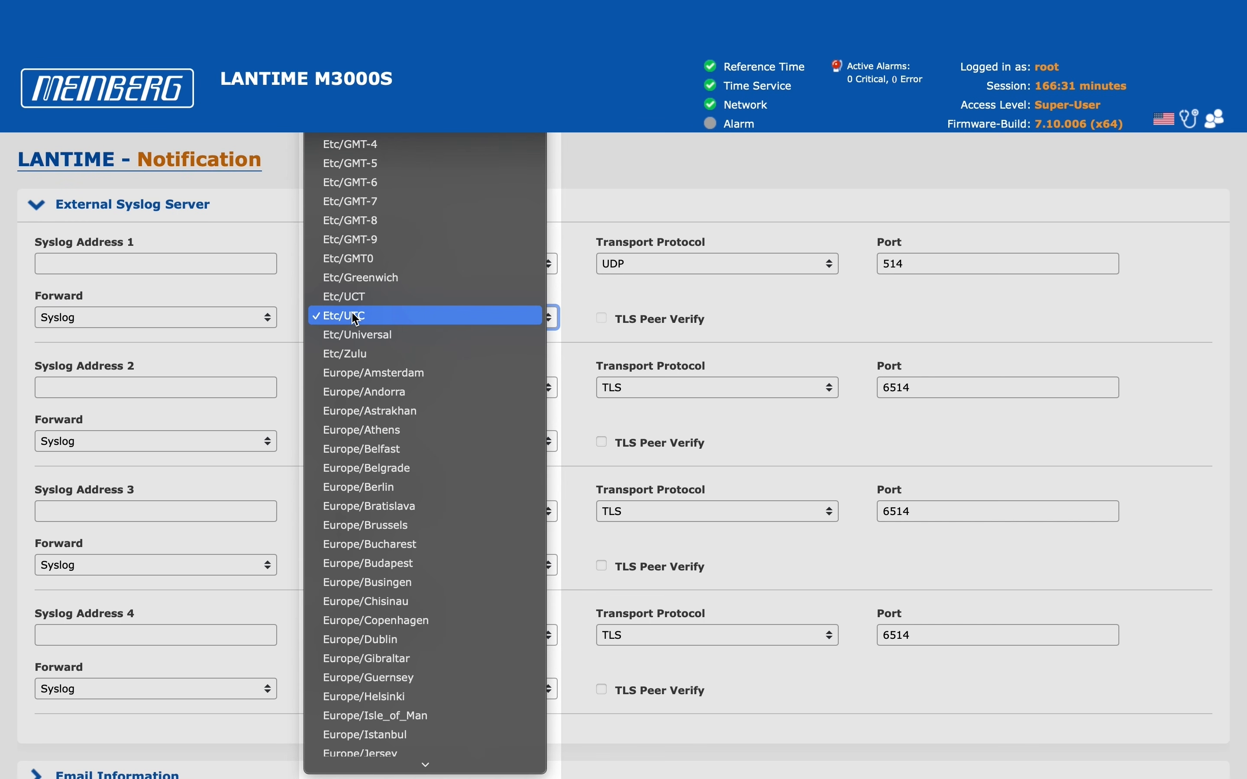
pyautogui.click(355, 315)
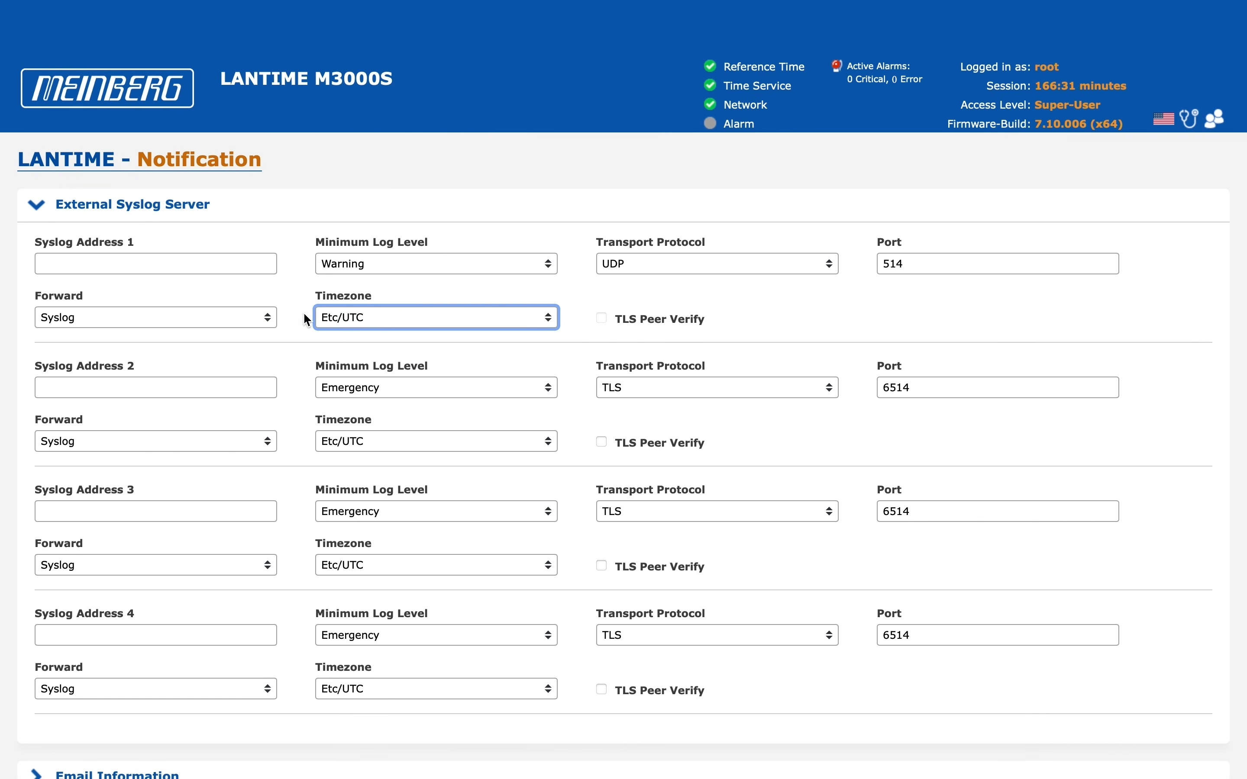
pyautogui.click(38, 211)
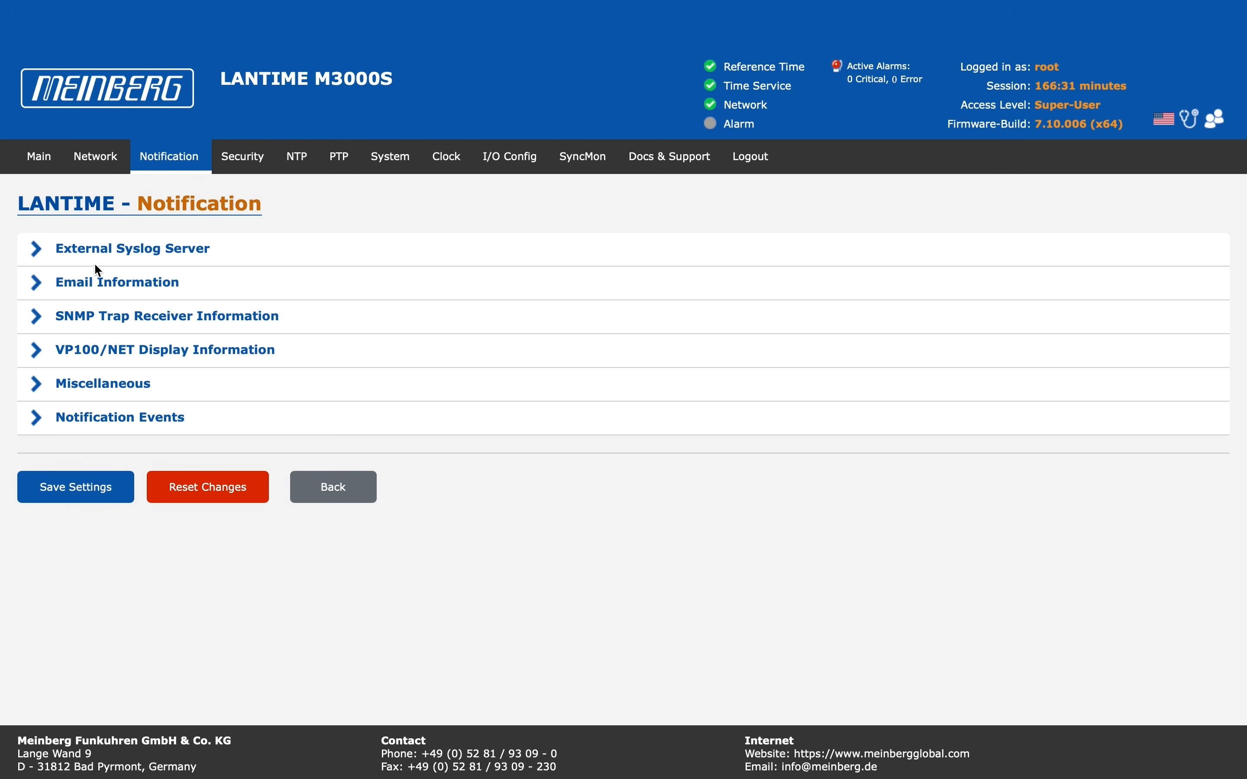
# - Examine the email notification settings and the protocols offered for sending mail
pyautogui.click(97, 283)
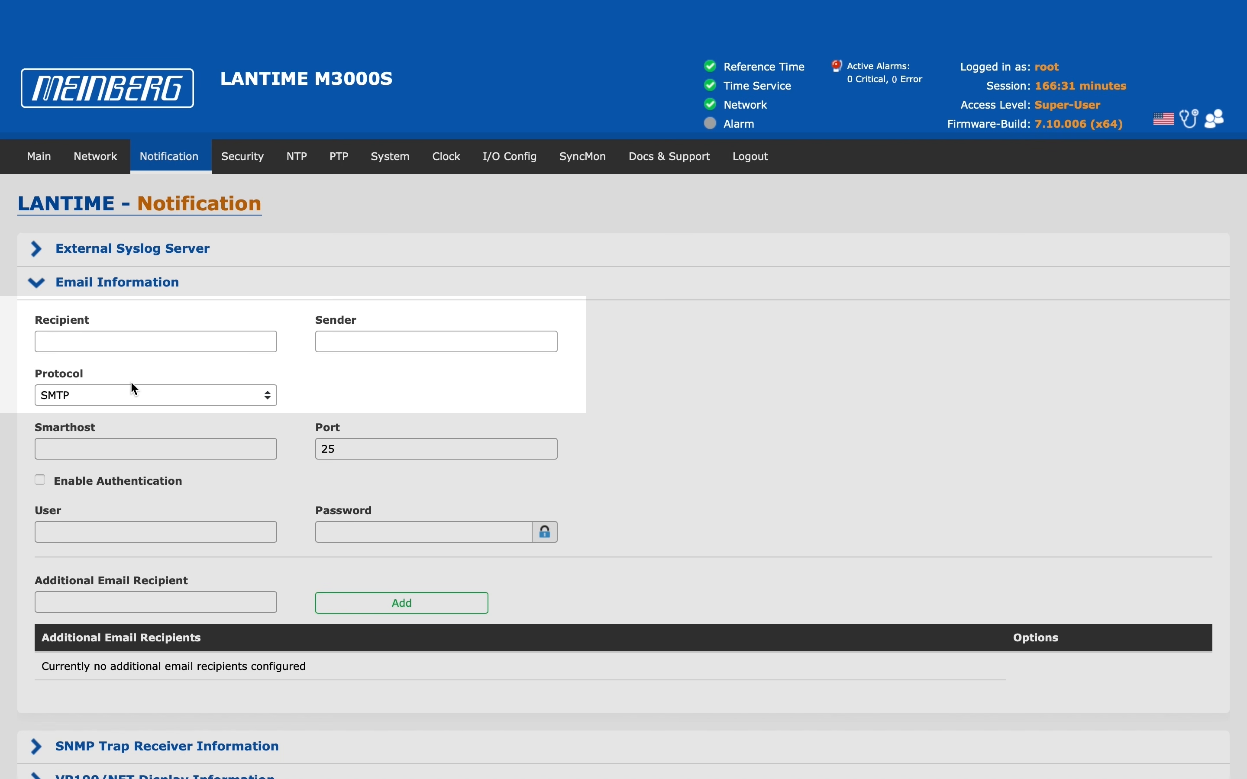
pyautogui.click(135, 392)
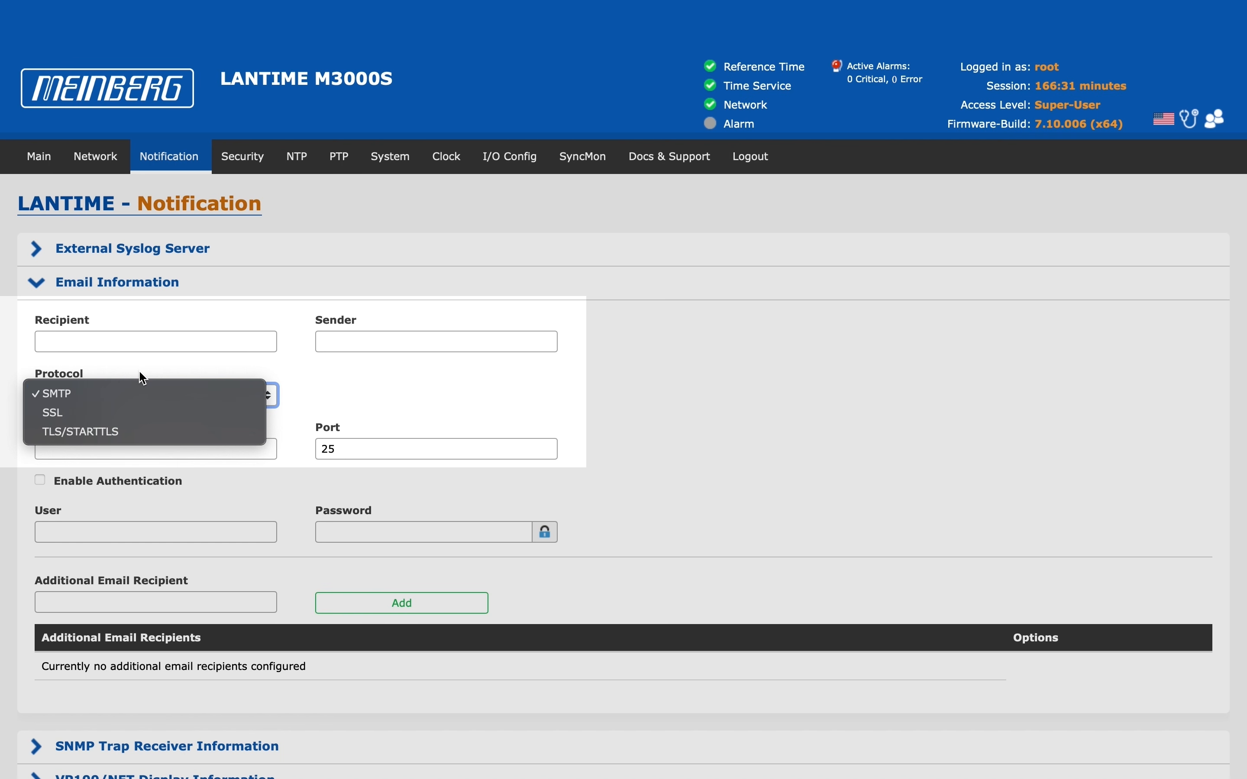
pyautogui.click(142, 369)
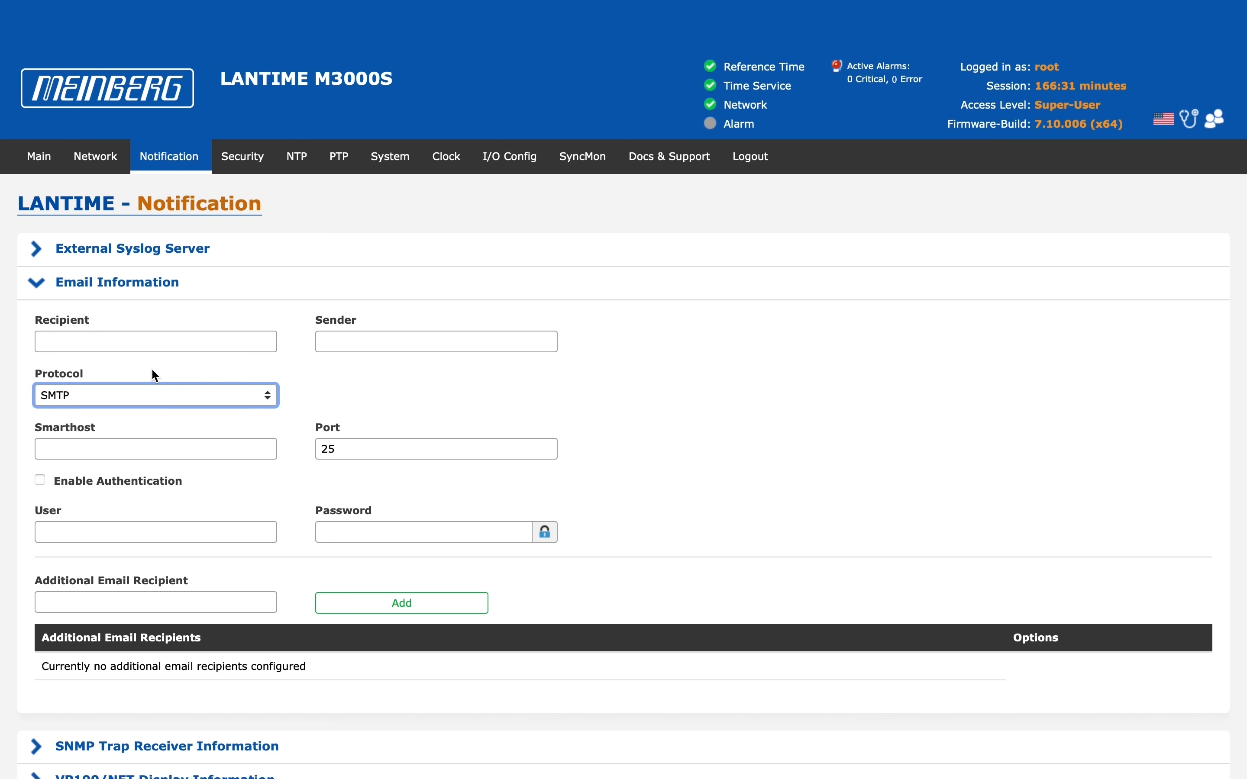
# - Examine the email triggers available for system events in the notification events table
pyautogui.scroll(-5, 154, 371)
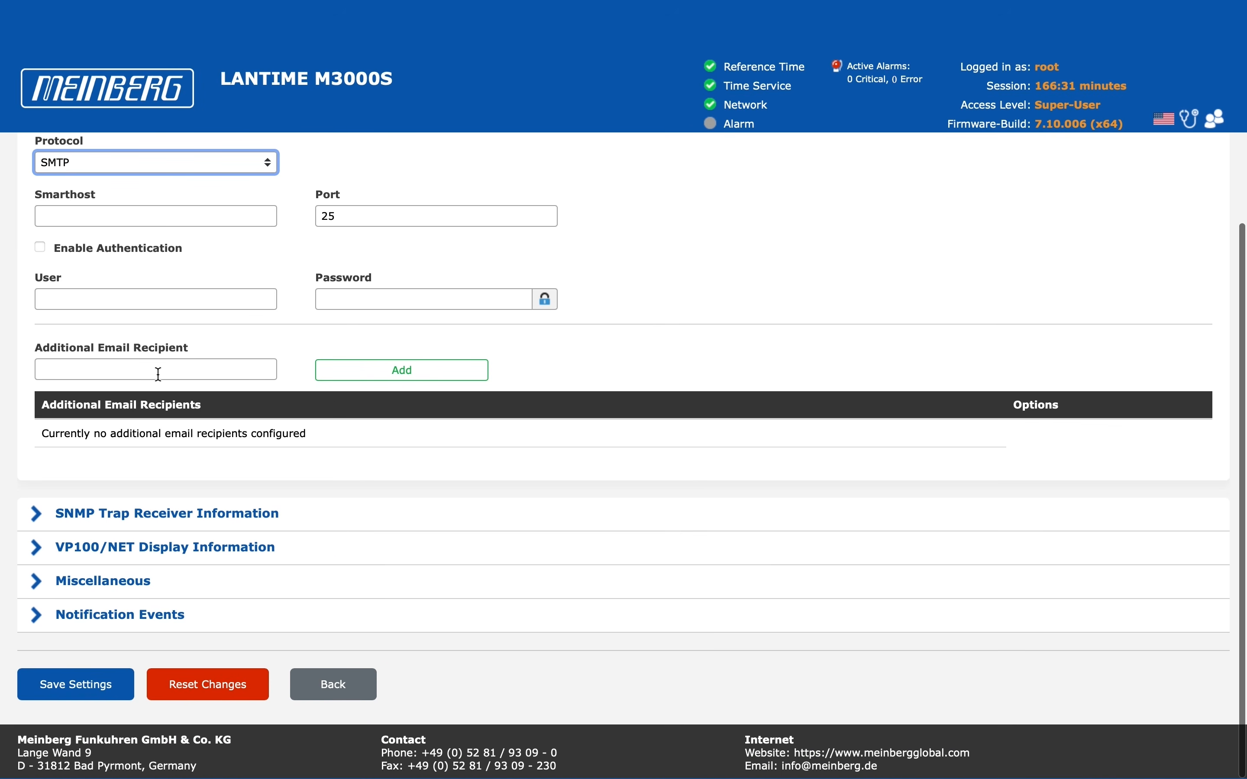
pyautogui.click(144, 617)
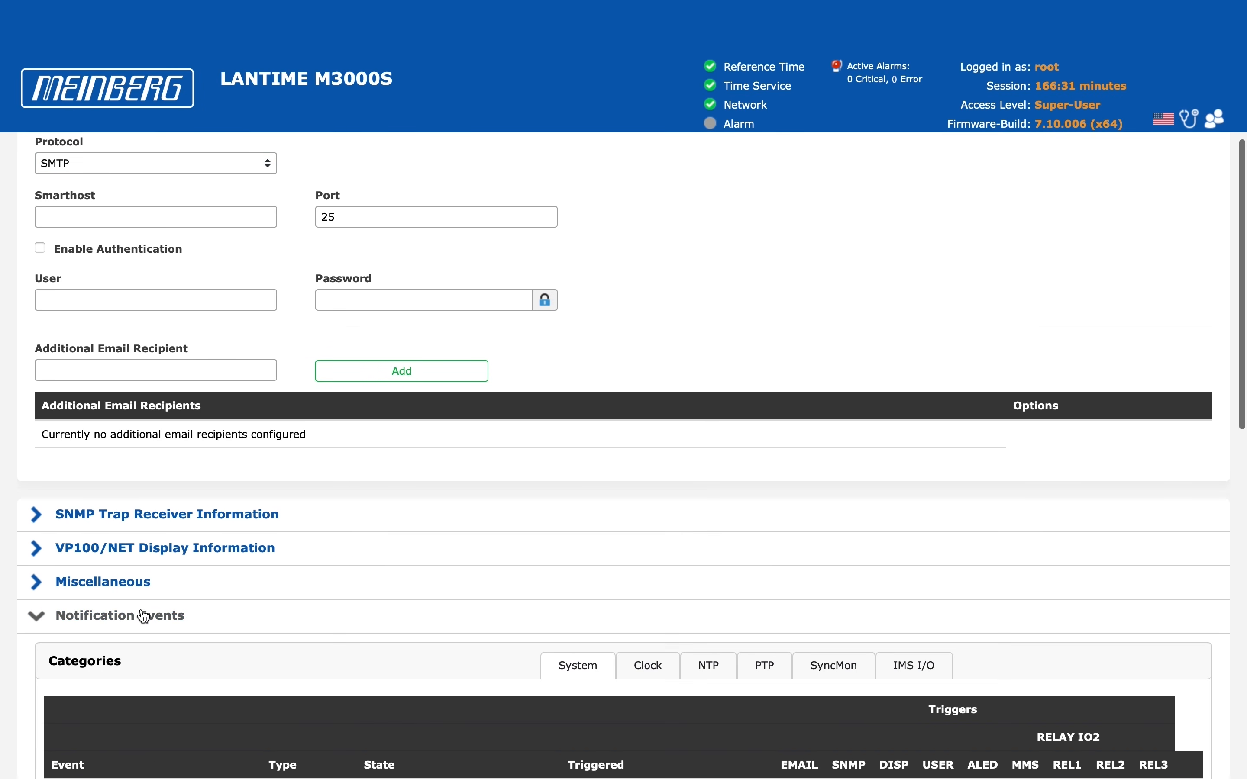
pyautogui.scroll(-9, 145, 616)
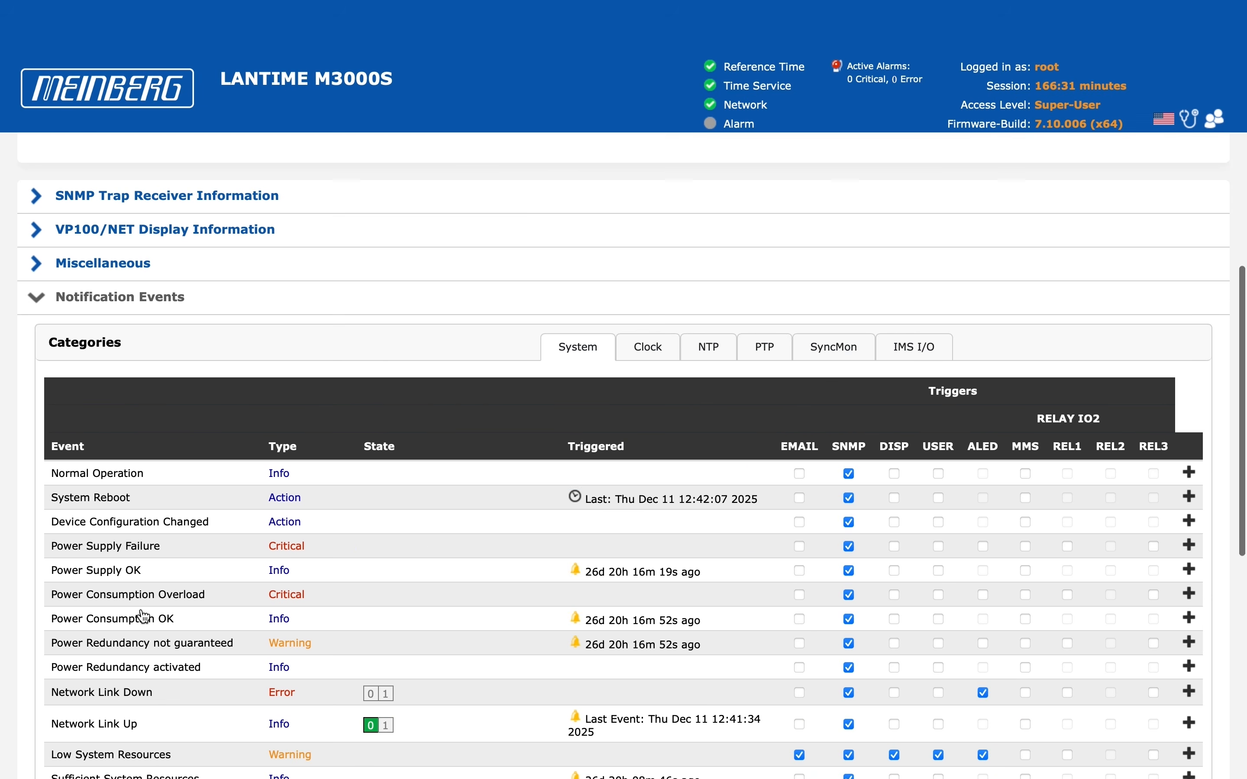
pyautogui.scroll(-2, 144, 617)
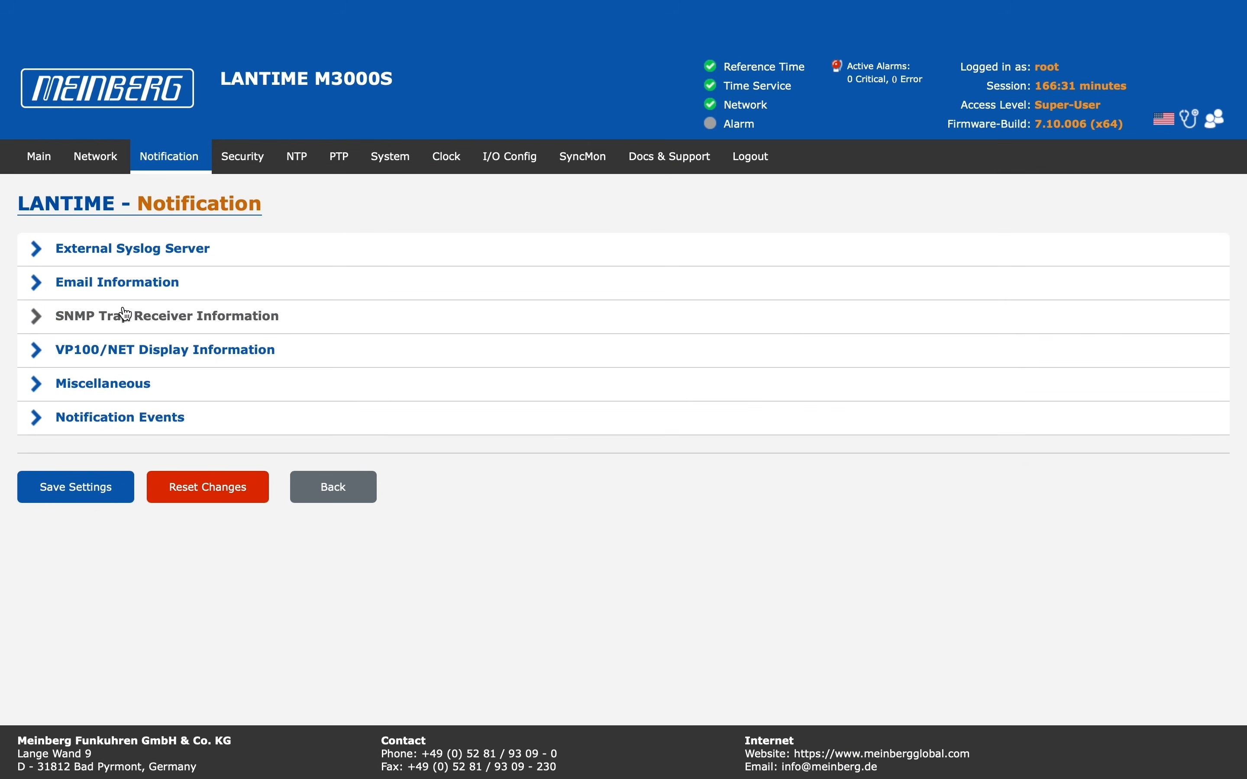
# - Select SNMP v3 as the version for SNMP Trap Receiver 1
pyautogui.click(126, 319)
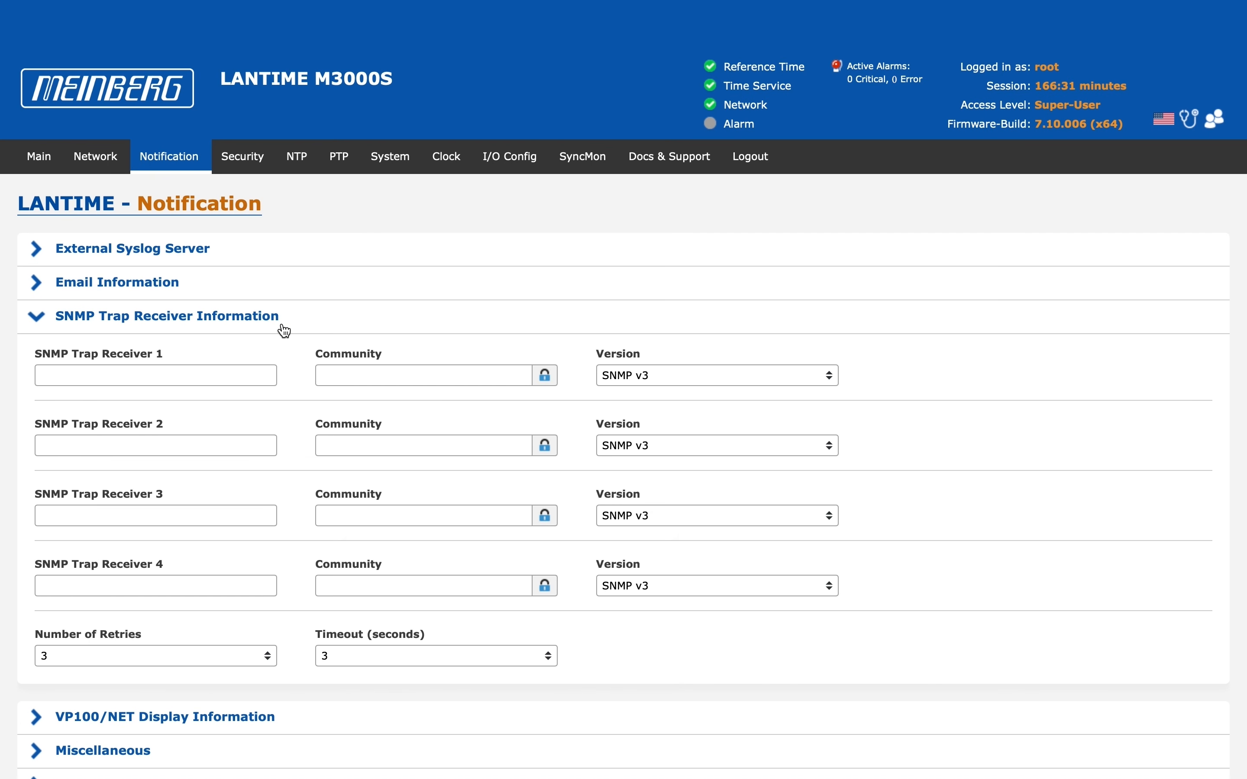
pyautogui.click(634, 374)
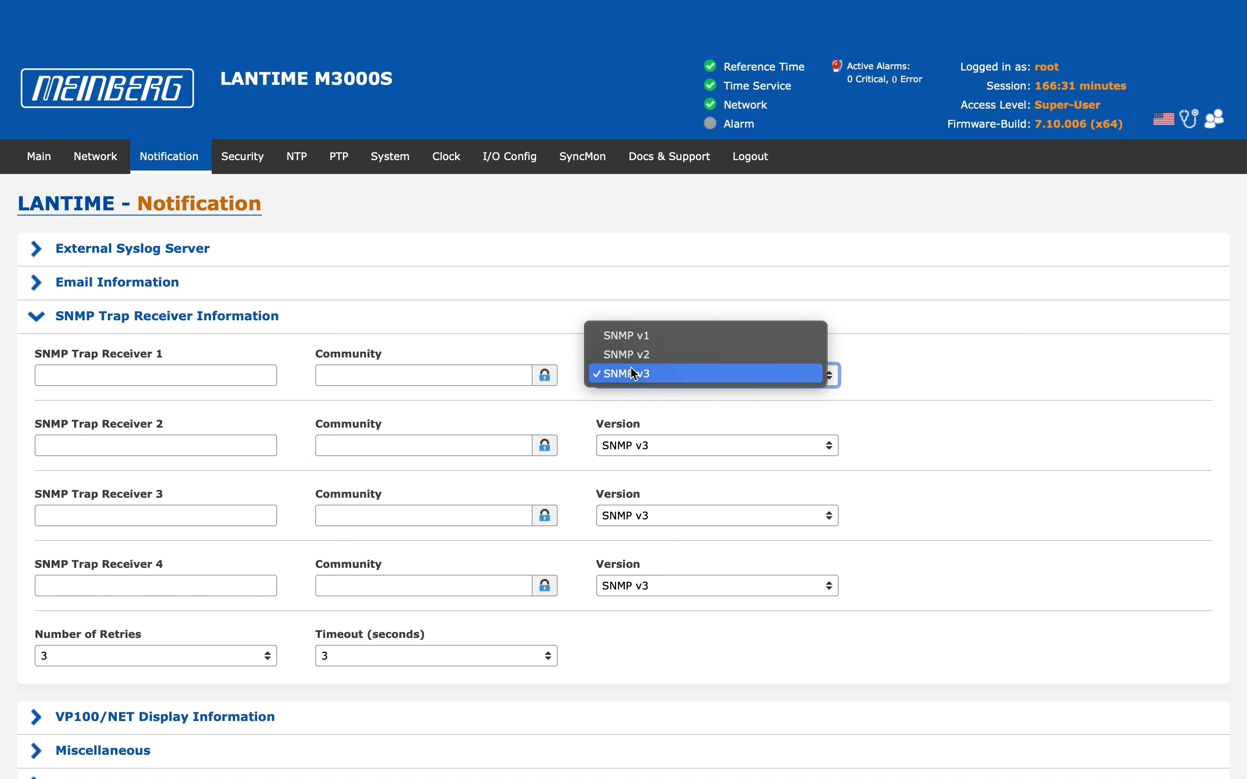
pyautogui.click(634, 374)
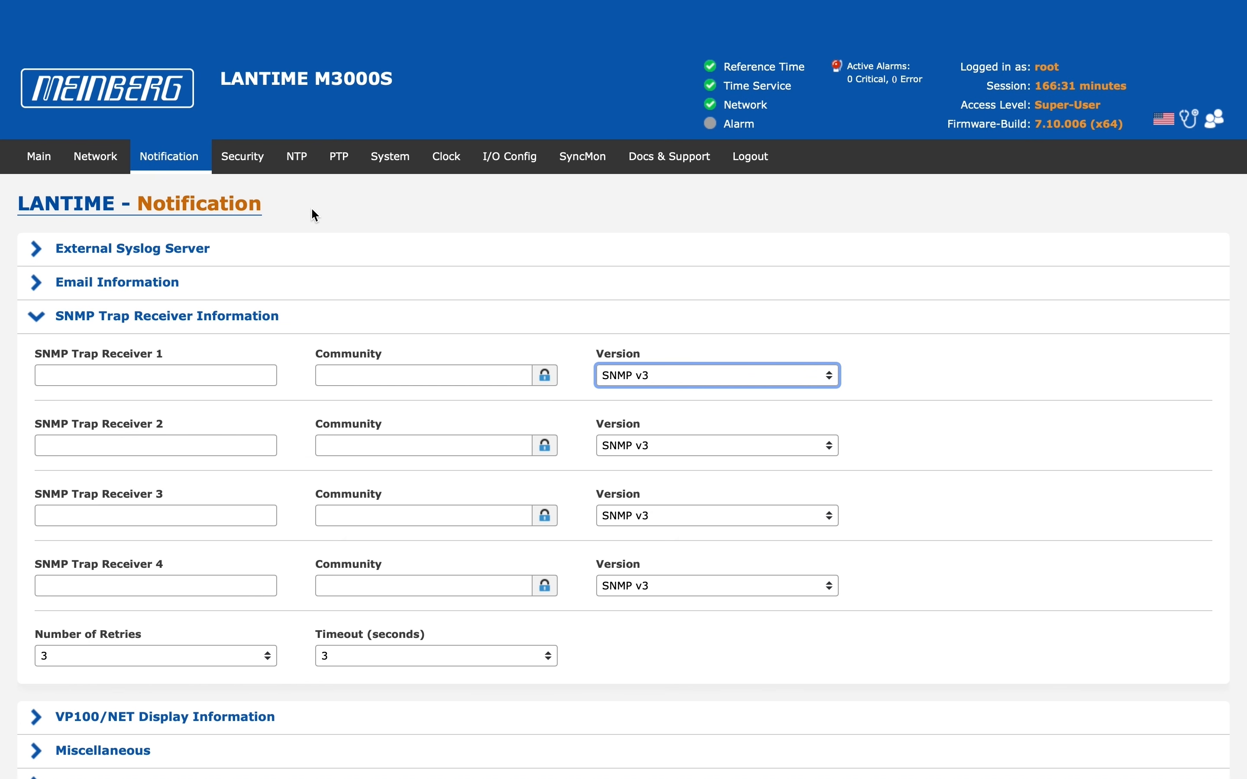
# - Examine the SNMP configuration in the security settings
pyautogui.click(260, 174)
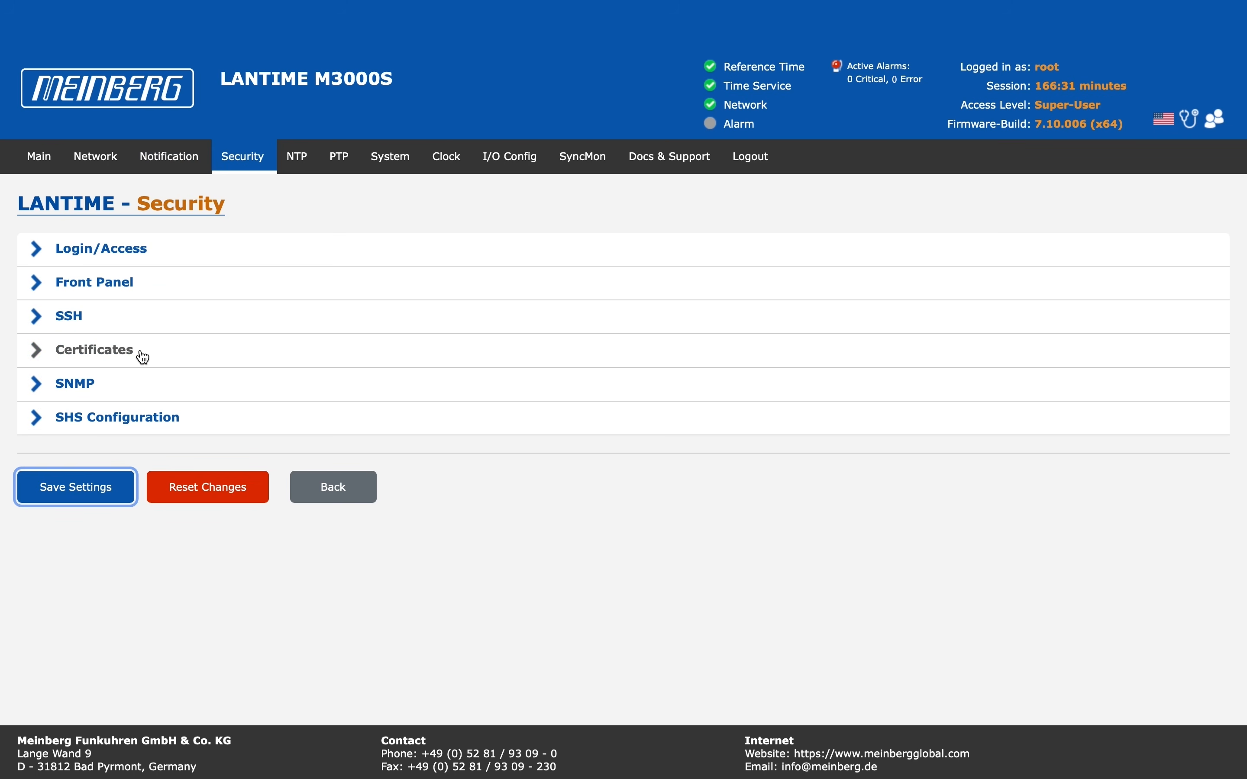
pyautogui.click(116, 384)
pyautogui.scroll(-5, 115, 385)
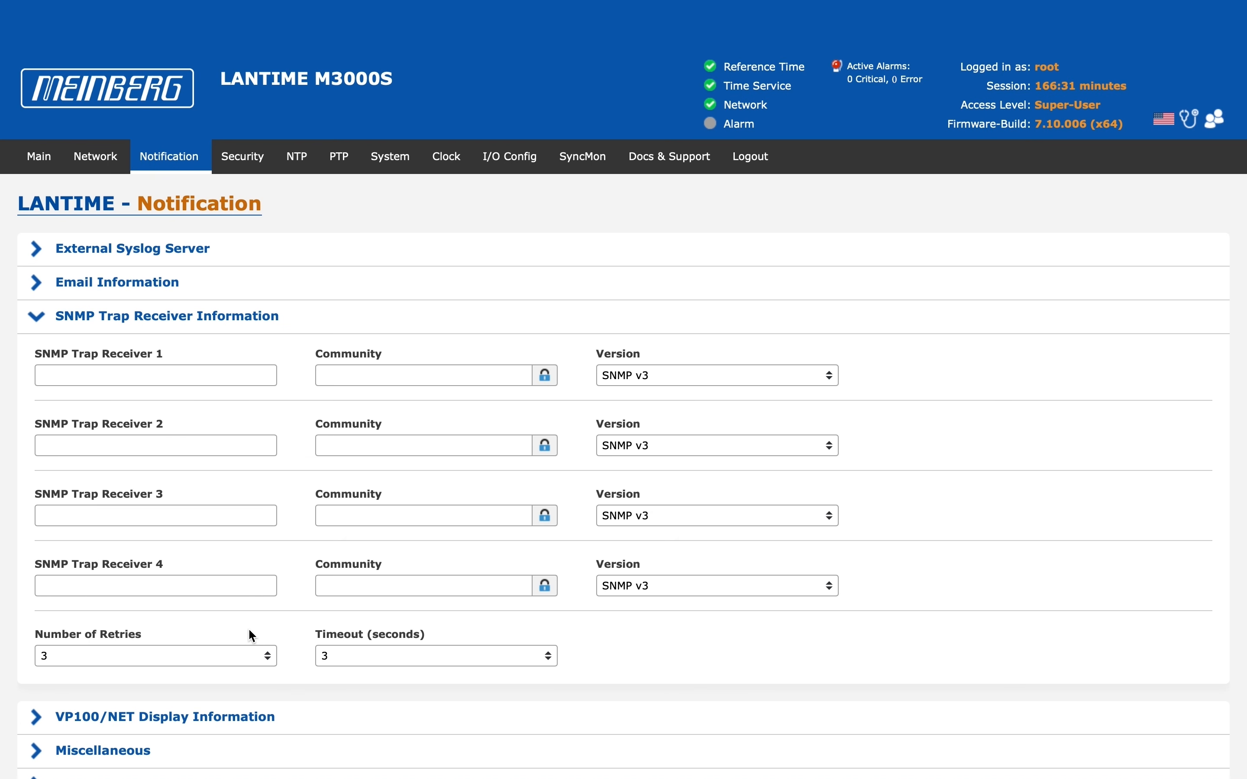
# - Examine the SNMP heartbeat option and its selectable intervals in the miscellaneous notification settings
pyautogui.click(232, 324)
pyautogui.click(152, 395)
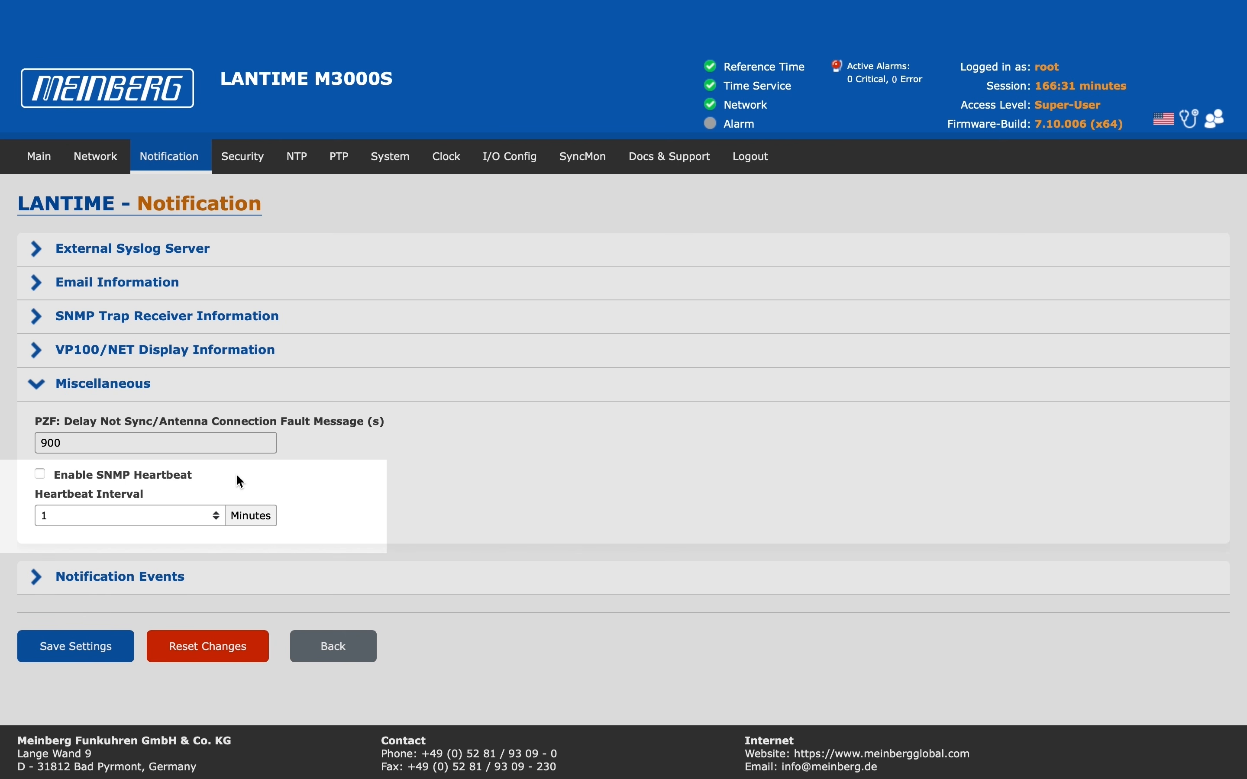
pyautogui.click(203, 516)
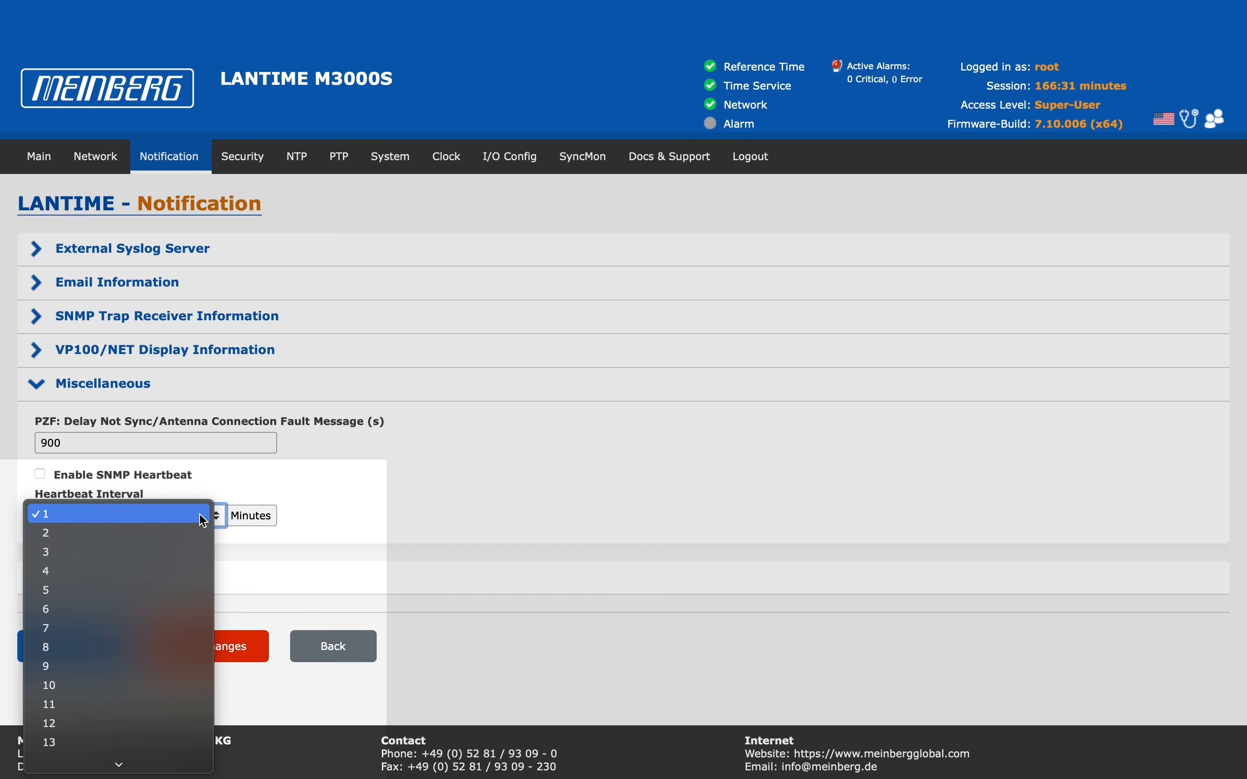
pyautogui.click(242, 477)
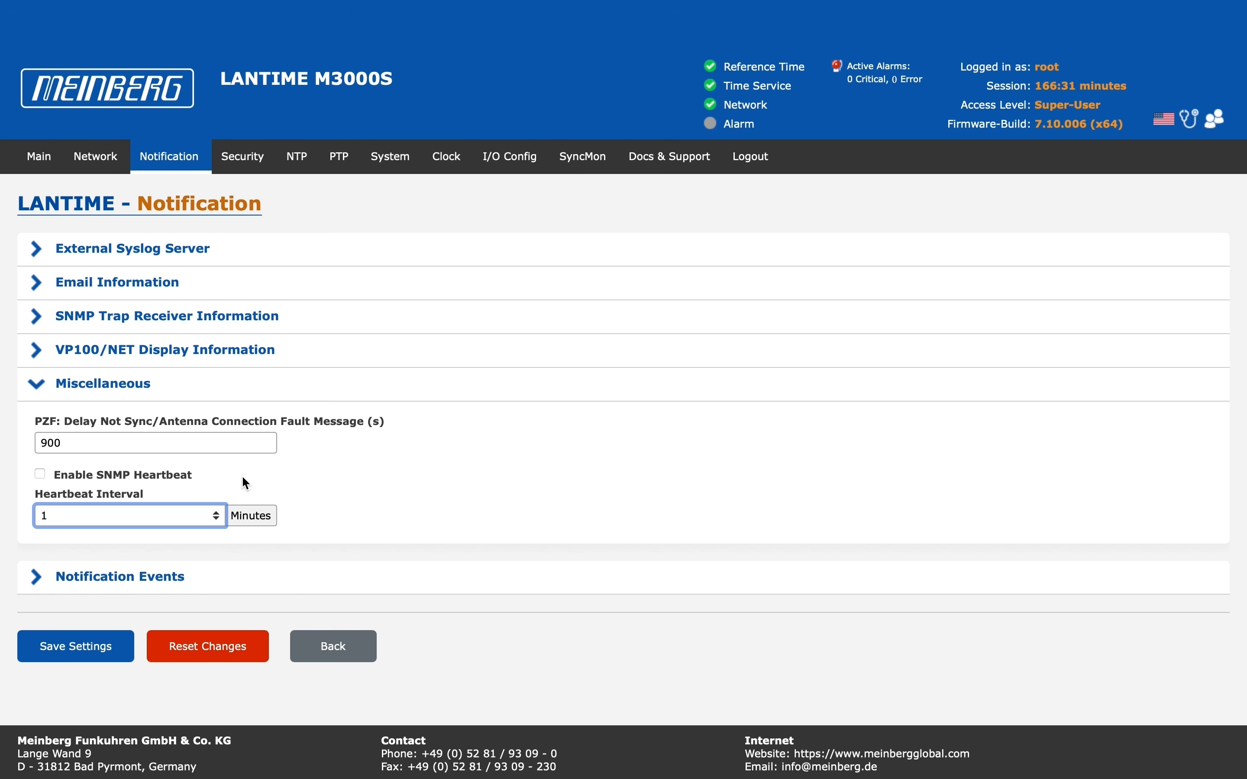
pyautogui.click(147, 392)
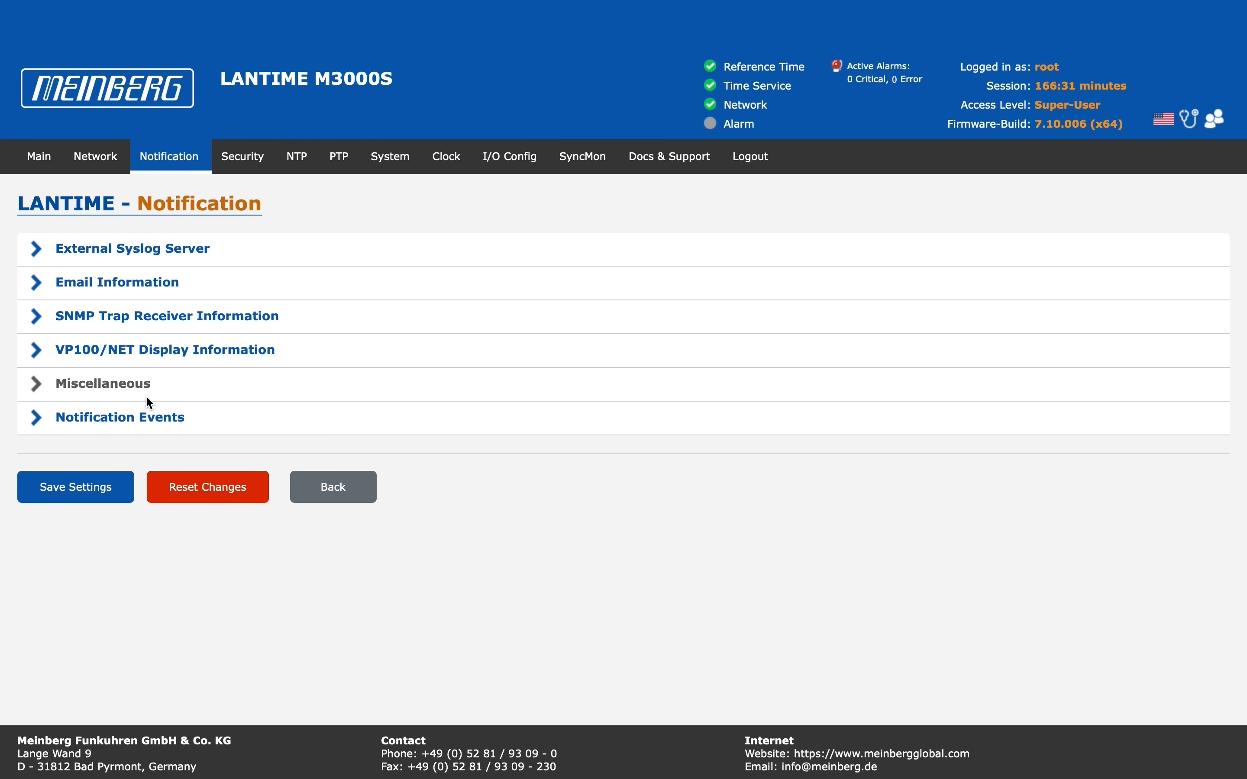
# - Review the system notification events with their triggers, and the VP100/NET display information
pyautogui.click(149, 426)
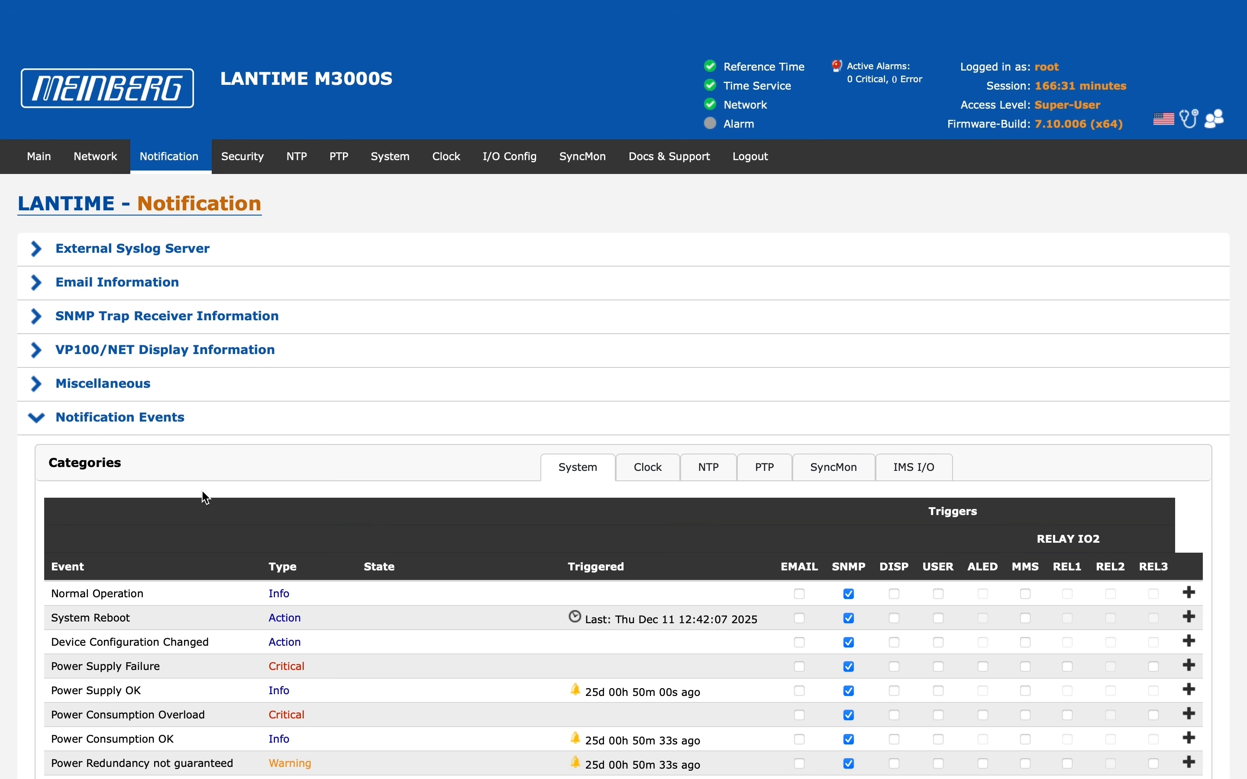
pyautogui.scroll(-5, 207, 504)
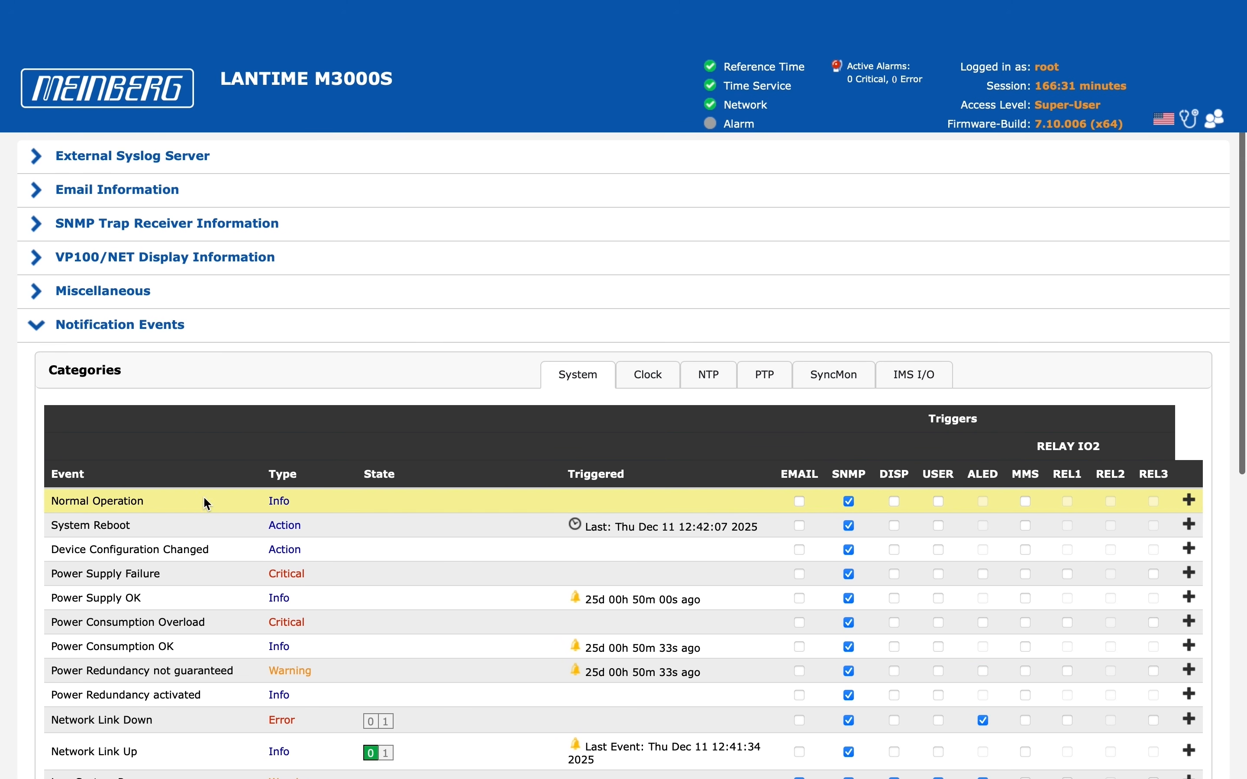
pyautogui.scroll(-1, 203, 496)
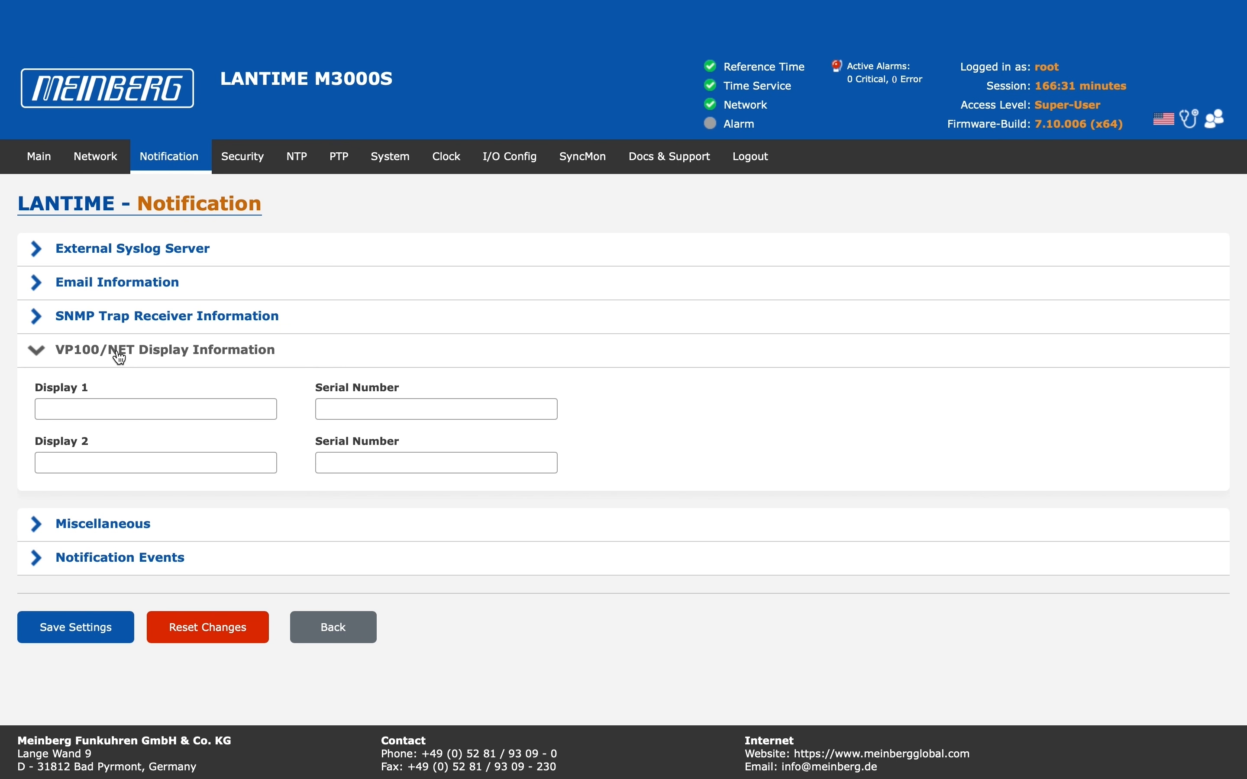
pyautogui.click(120, 355)
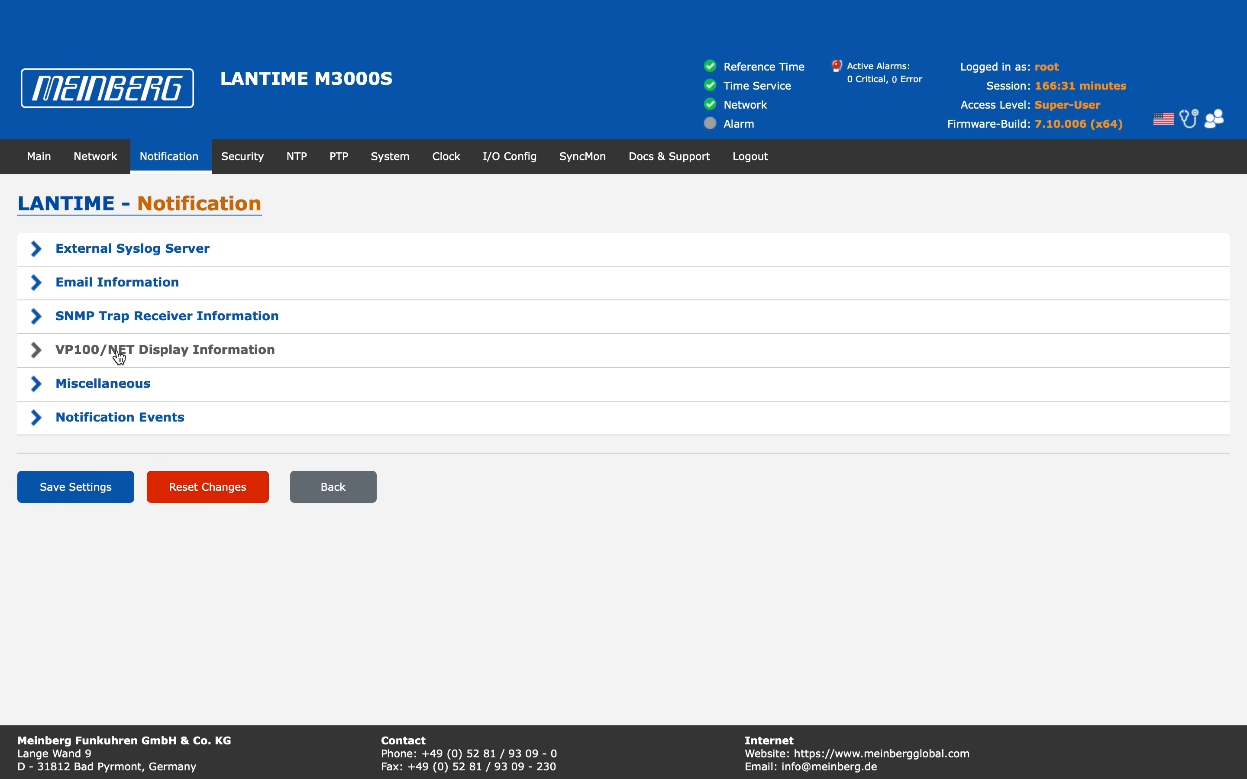
pyautogui.click(119, 424)
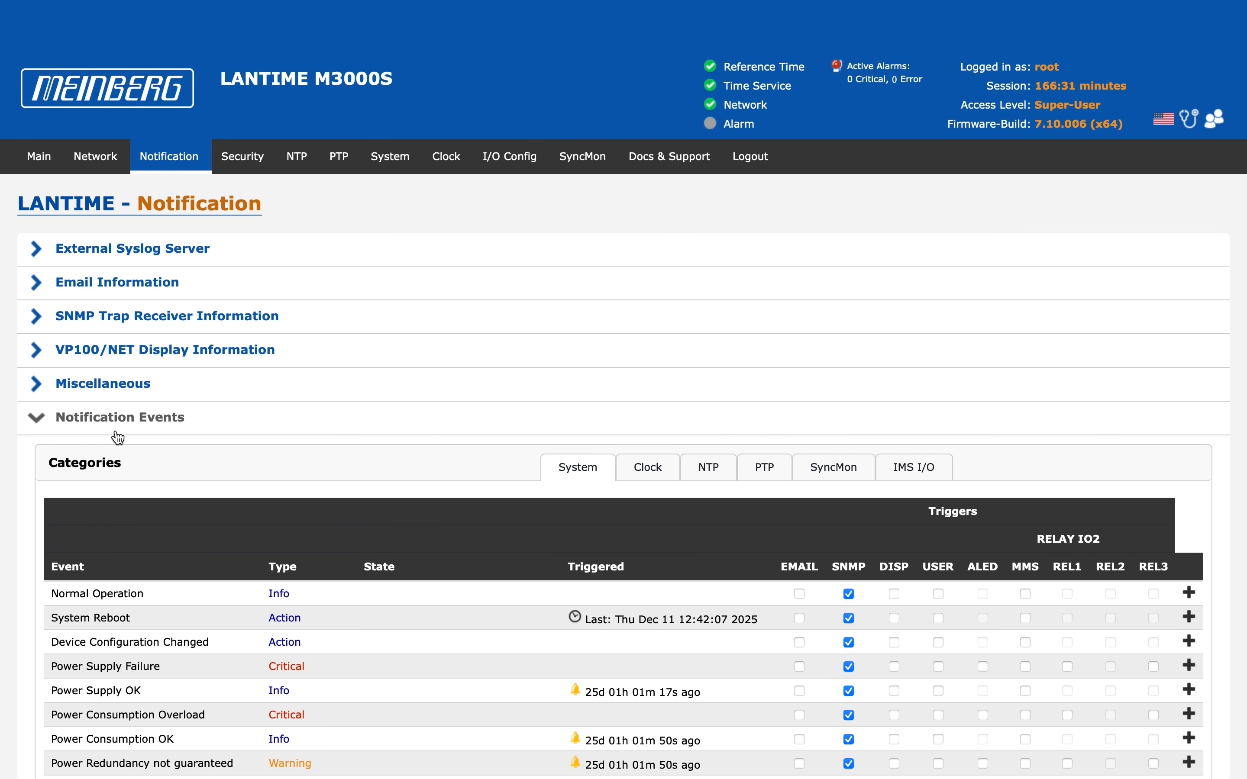
pyautogui.scroll(-3, 118, 455)
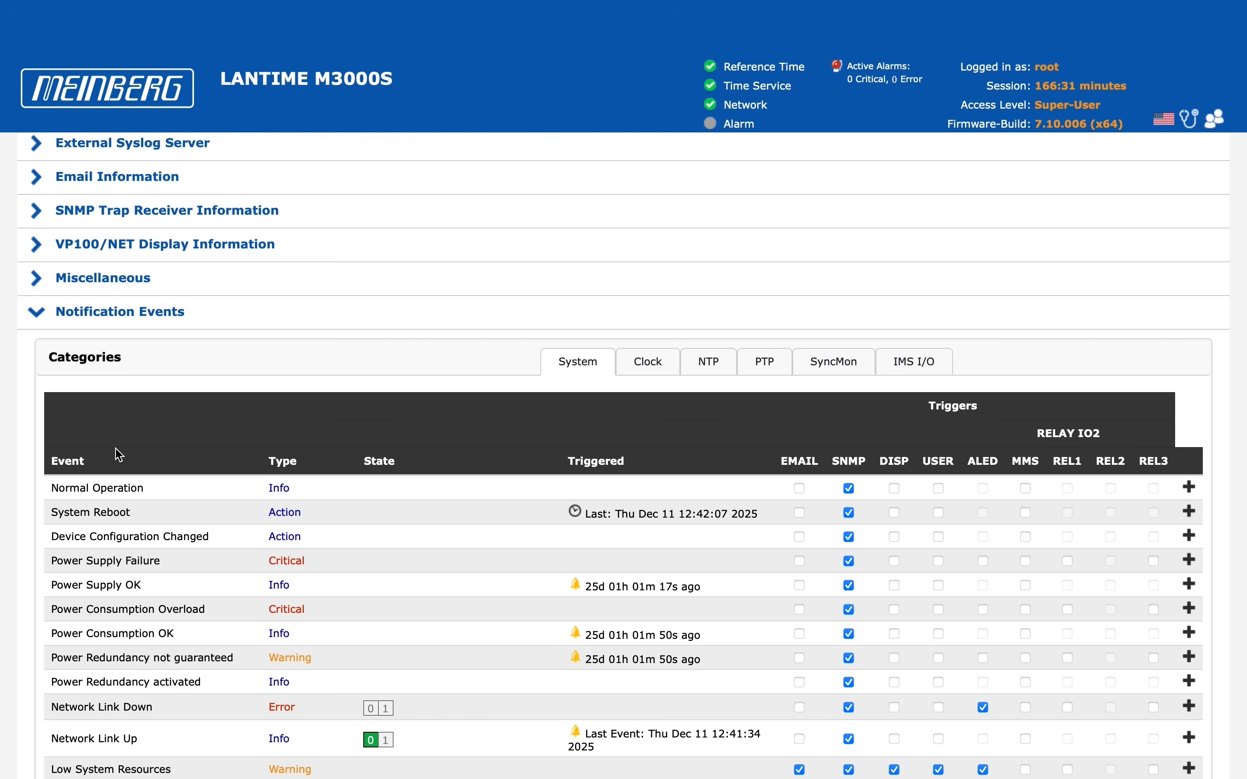
# - In the miscellaneous notification settings, set the PZF not-sync/antenna connection fault message delay to 180 seconds
pyautogui.scroll(3, 119, 455)
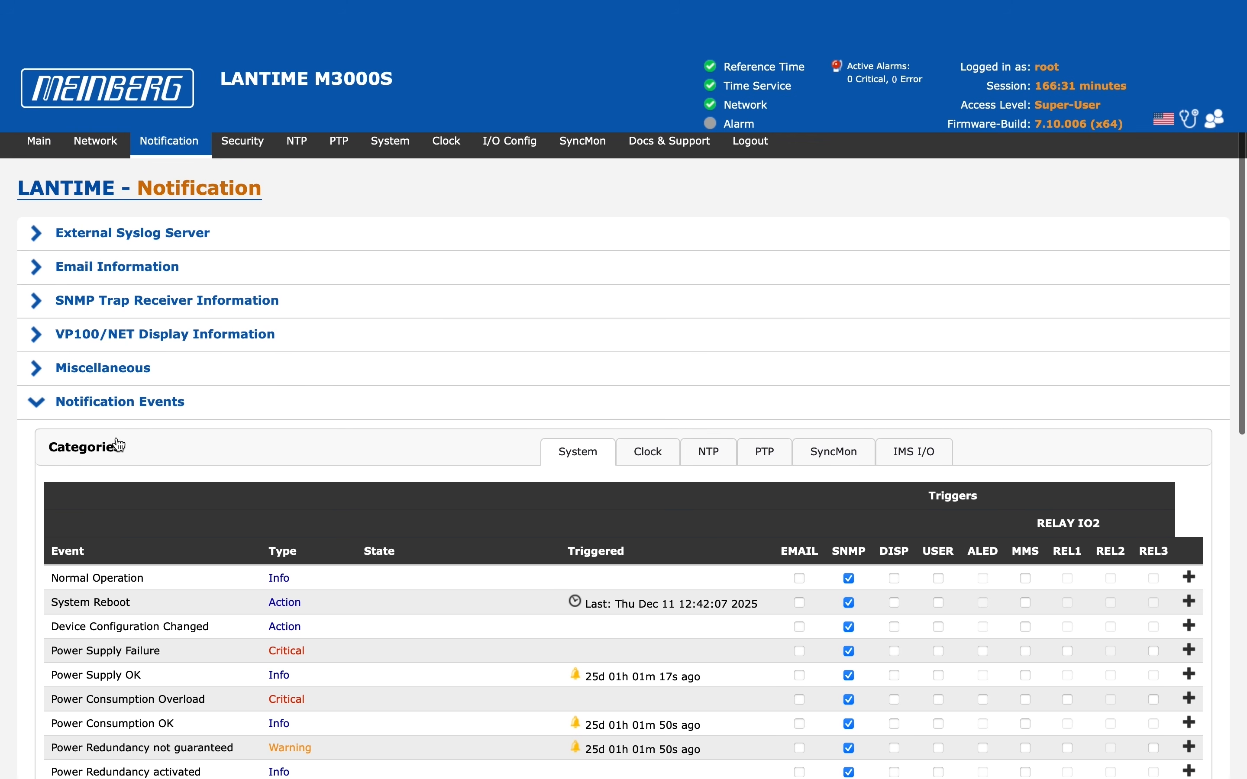
pyautogui.click(136, 383)
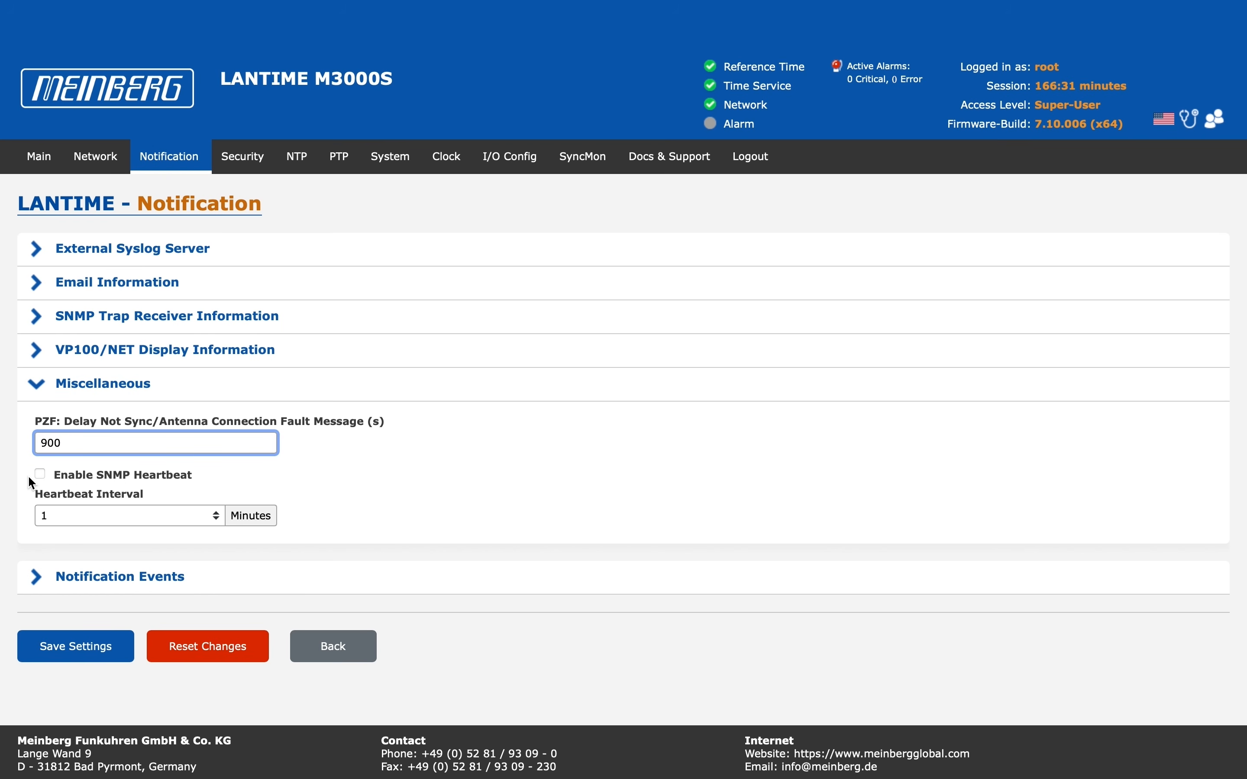
pyautogui.press('BackSpace')
pyautogui.press('BackSpace')
pyautogui.press('BackSpace')
pyautogui.write('180')
pyautogui.click(318, 482)
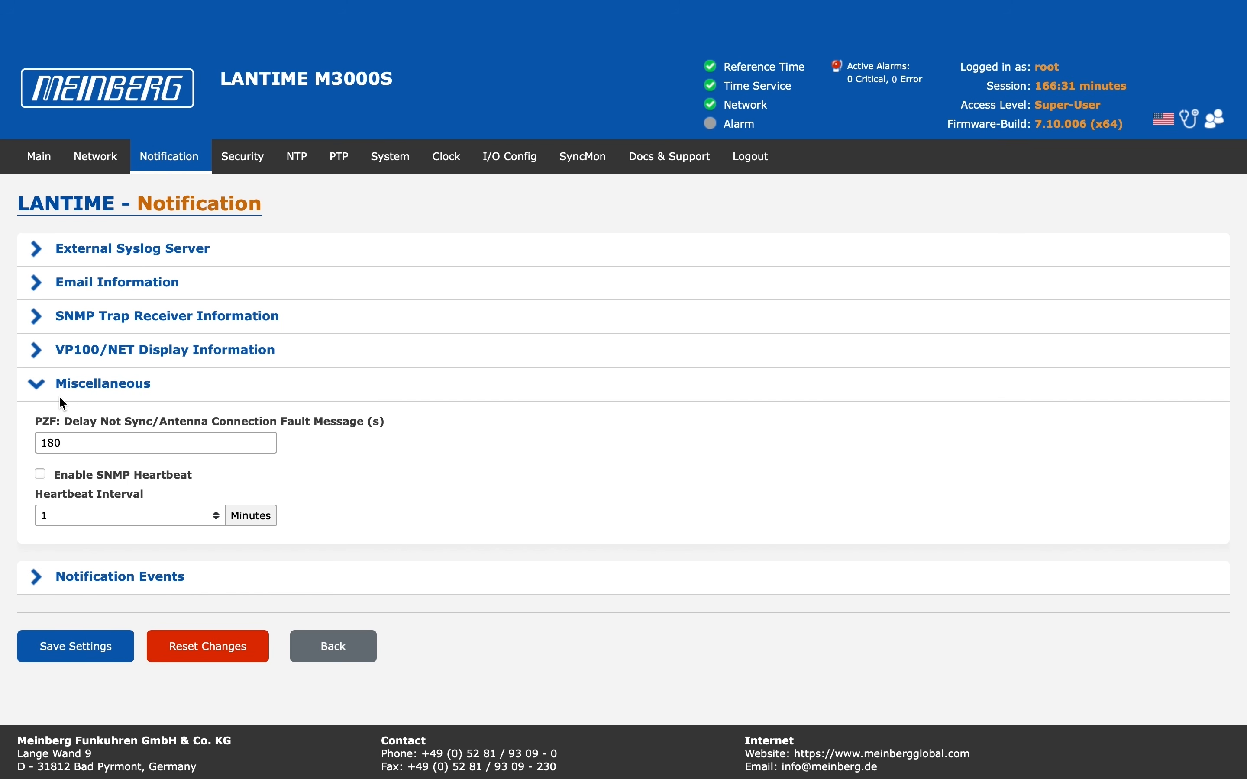
pyautogui.click(57, 383)
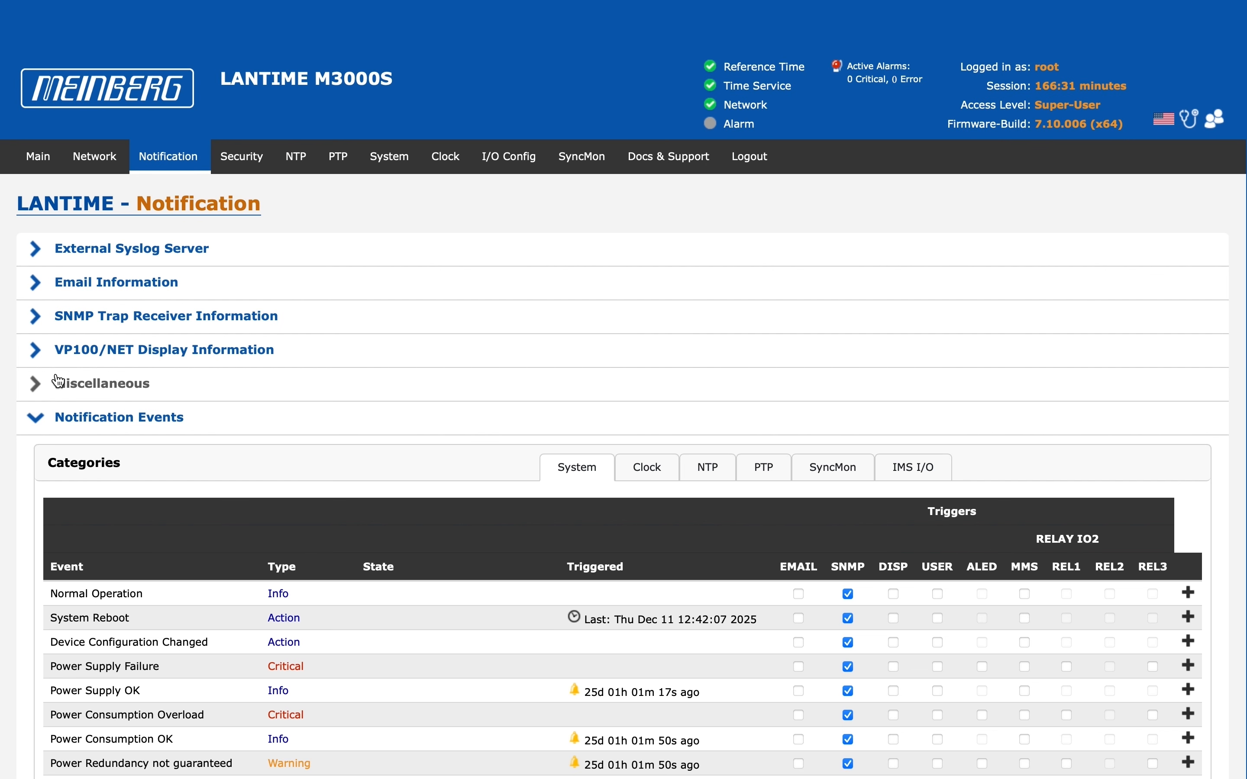
# - Look through the system category of the notification events and collapse the section
pyautogui.scroll(-5, 58, 382)
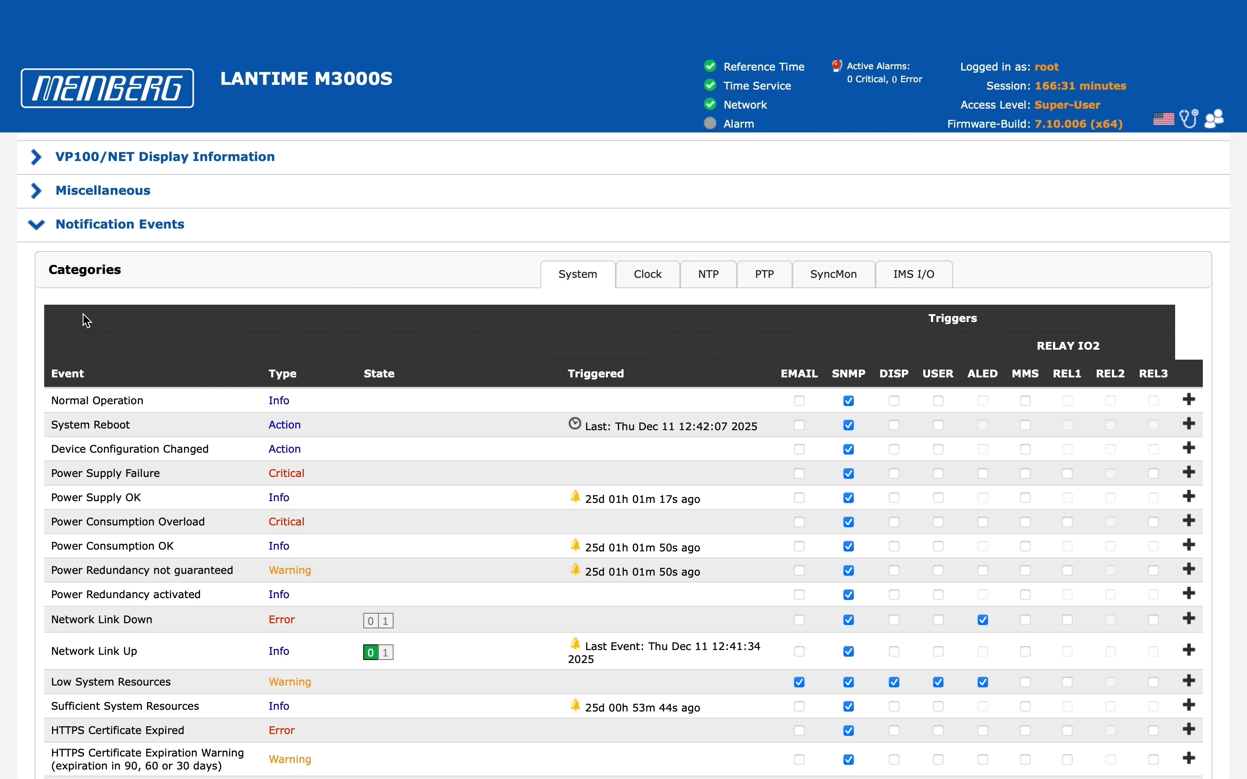
pyautogui.click(90, 229)
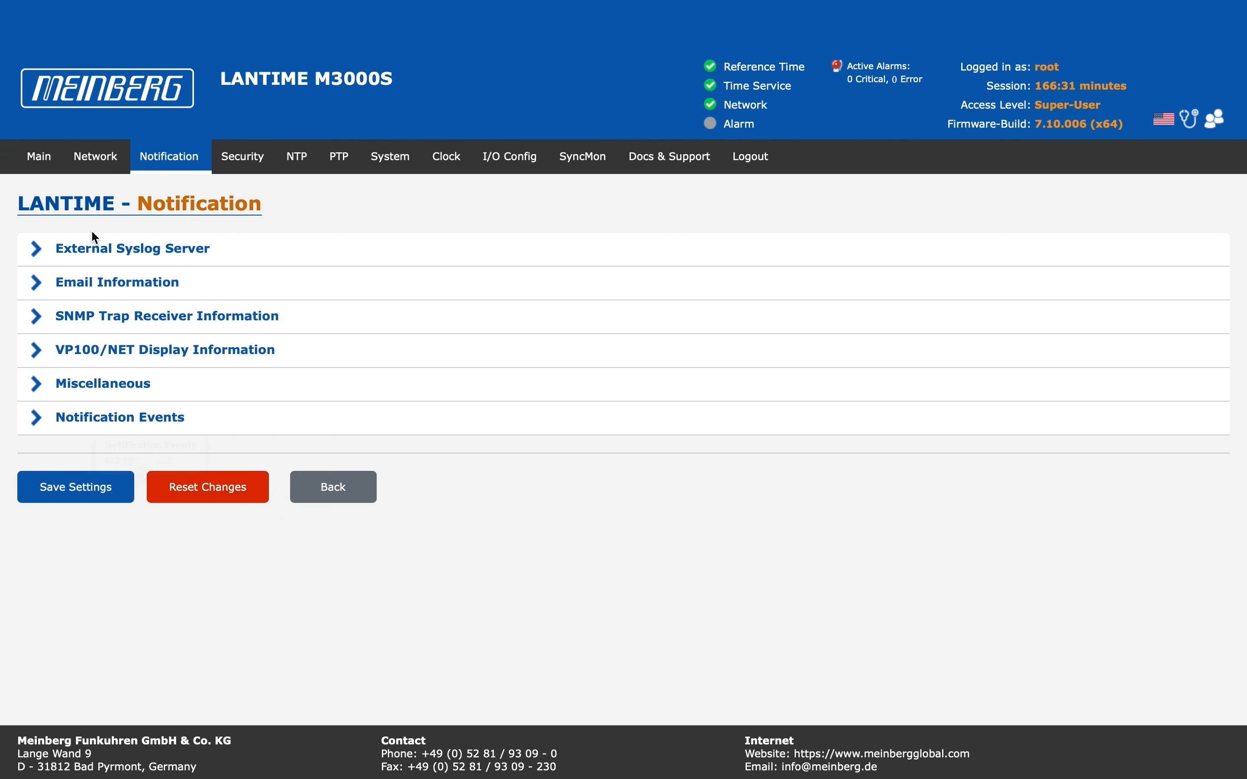